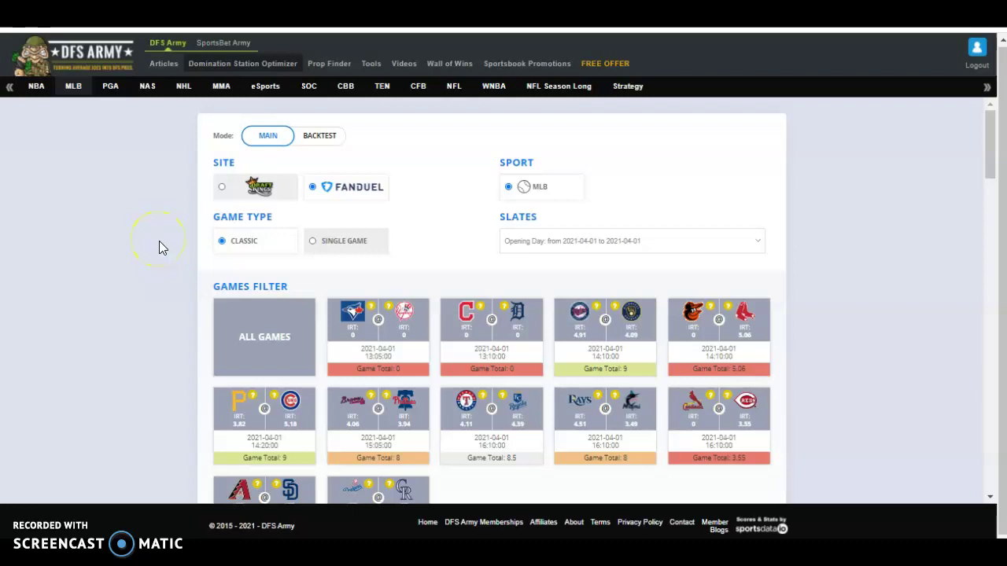
# - Review the Opening Day games filter and the optimizer settings, including batting order, ownership limits, number of lineups and randomization
pyautogui.scroll(-1, 166, 295)
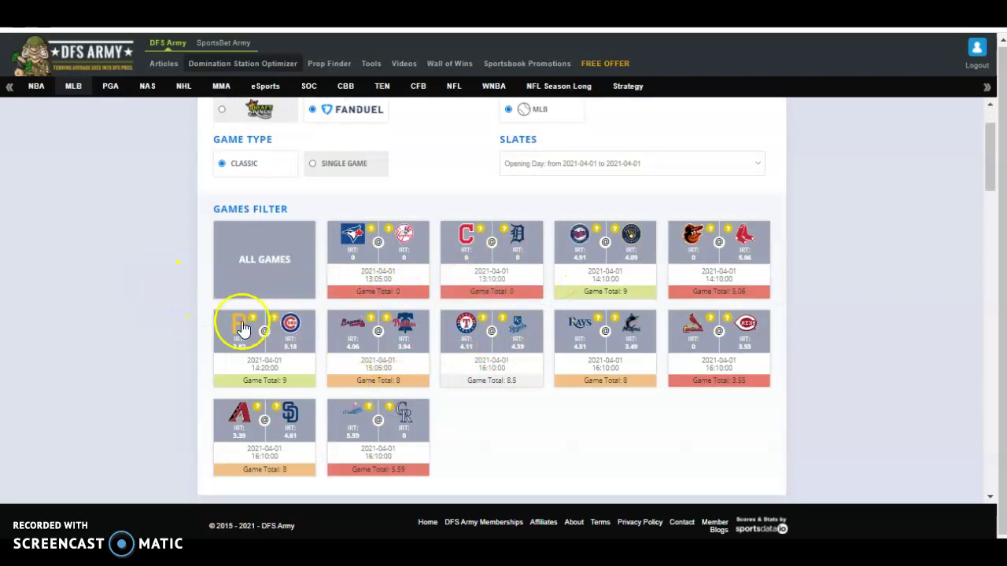
pyautogui.scroll(-1, 166, 357)
pyautogui.scroll(-2, 164, 350)
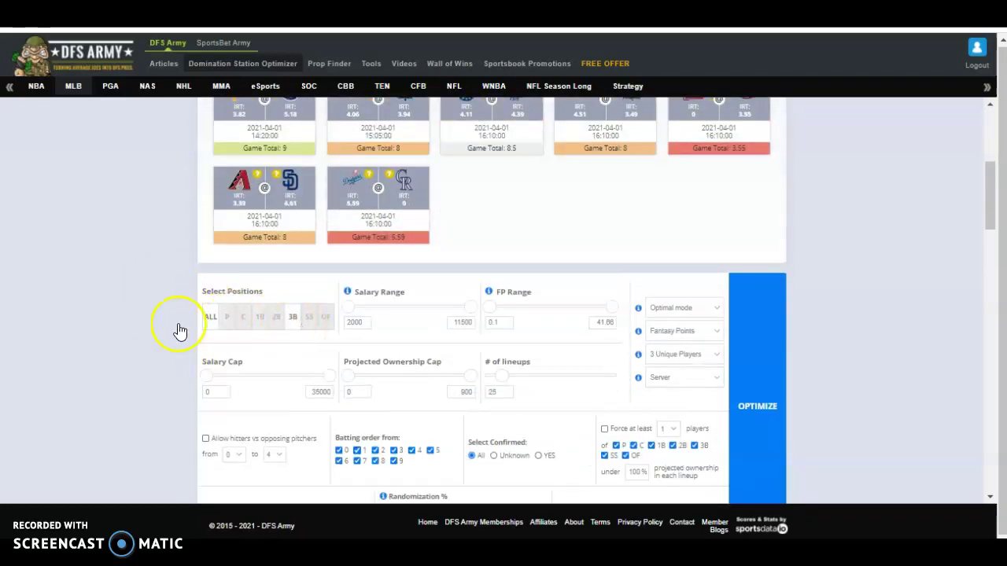
pyautogui.scroll(-1, 169, 327)
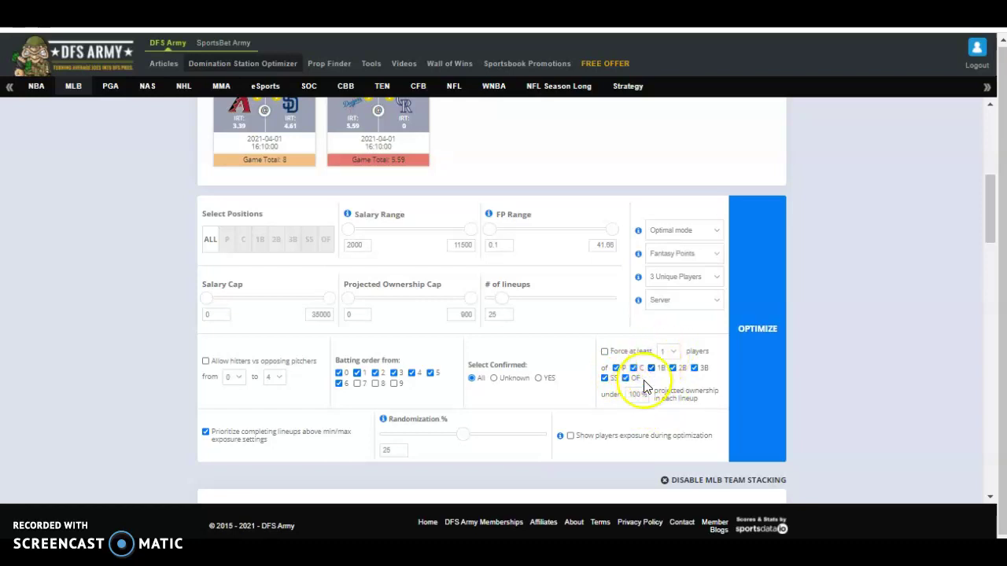
pyautogui.click(378, 384)
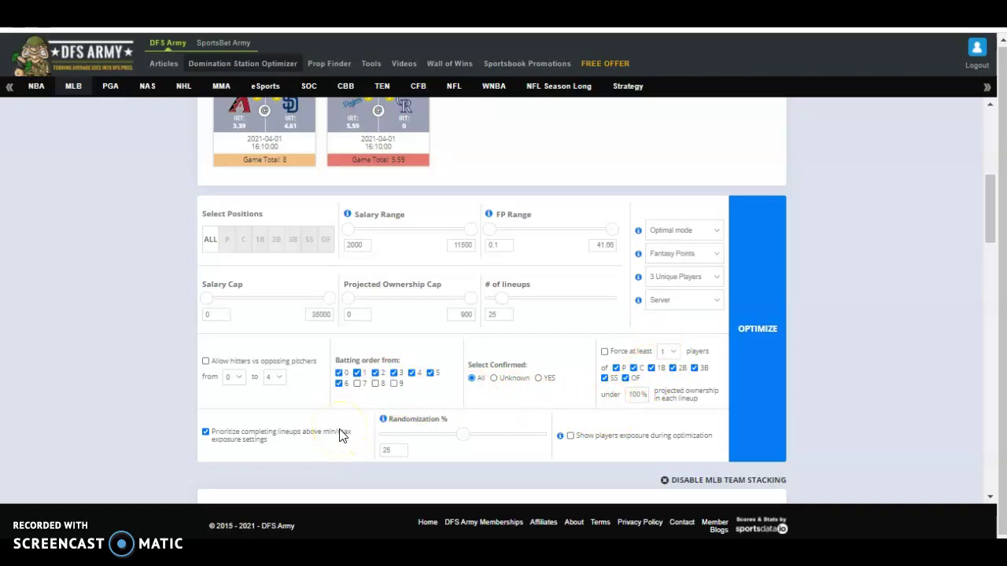
pyautogui.click(388, 444)
pyautogui.scroll(2, 119, 411)
pyautogui.scroll(-3, 120, 410)
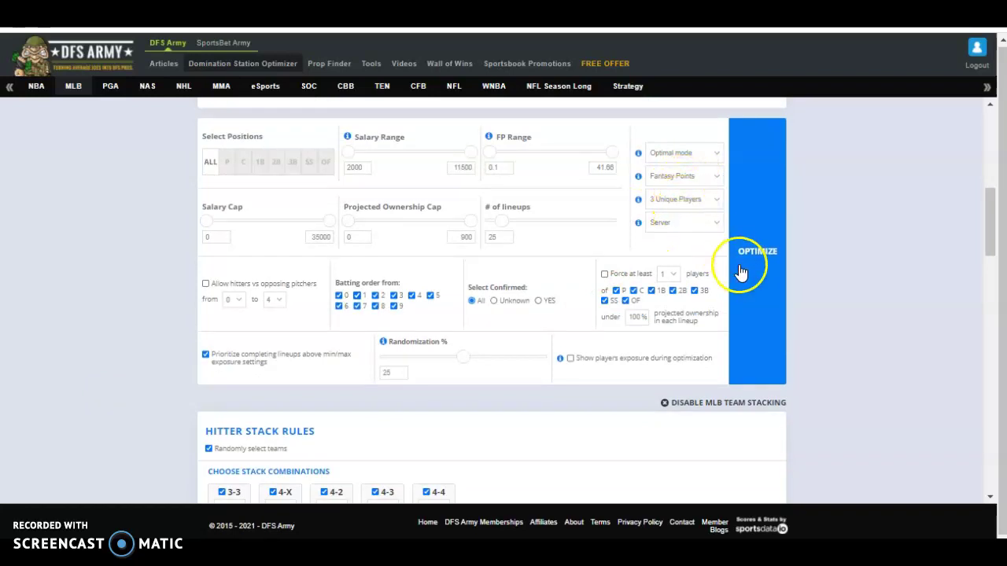
pyautogui.scroll(-3, 149, 325)
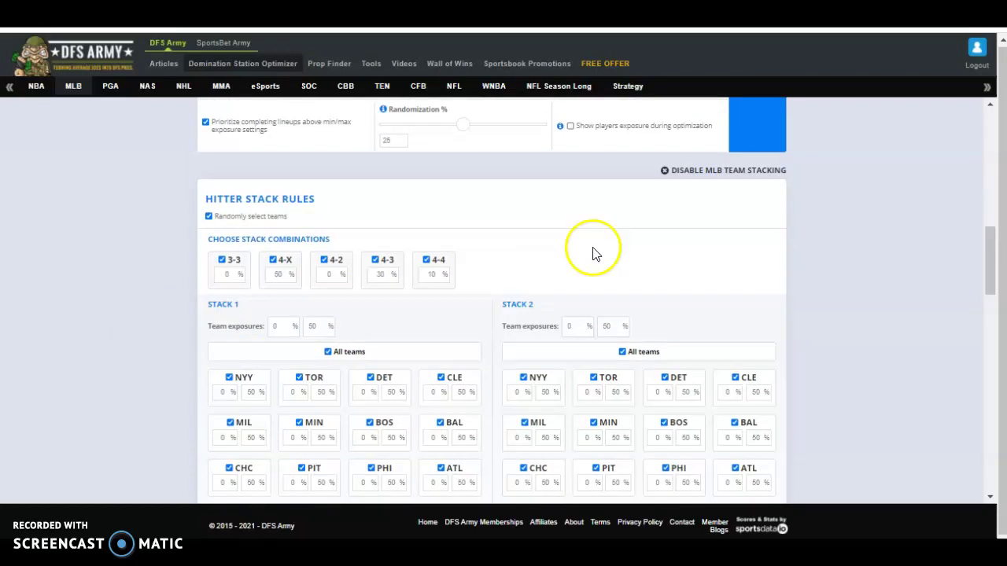
# - Turn MLB team stacking off and on again, and review its stack combinations, team exposures and batting order options
pyautogui.click(681, 172)
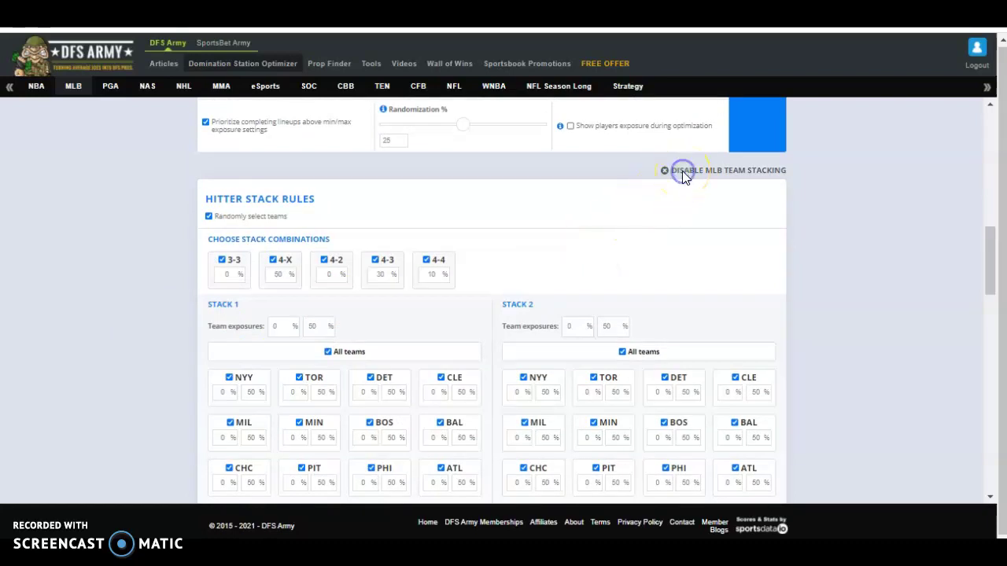
pyautogui.click(258, 174)
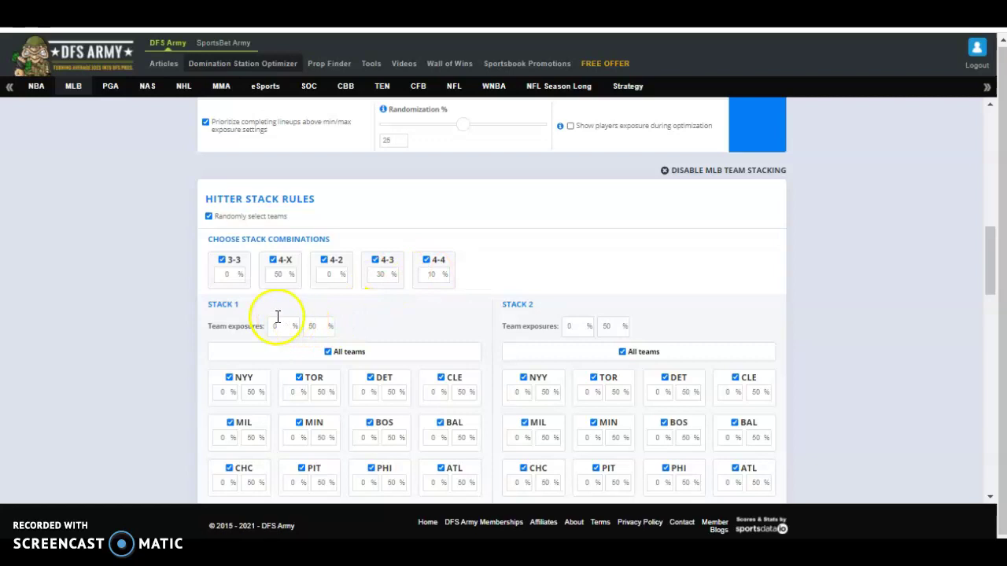
pyautogui.scroll(-1, 135, 344)
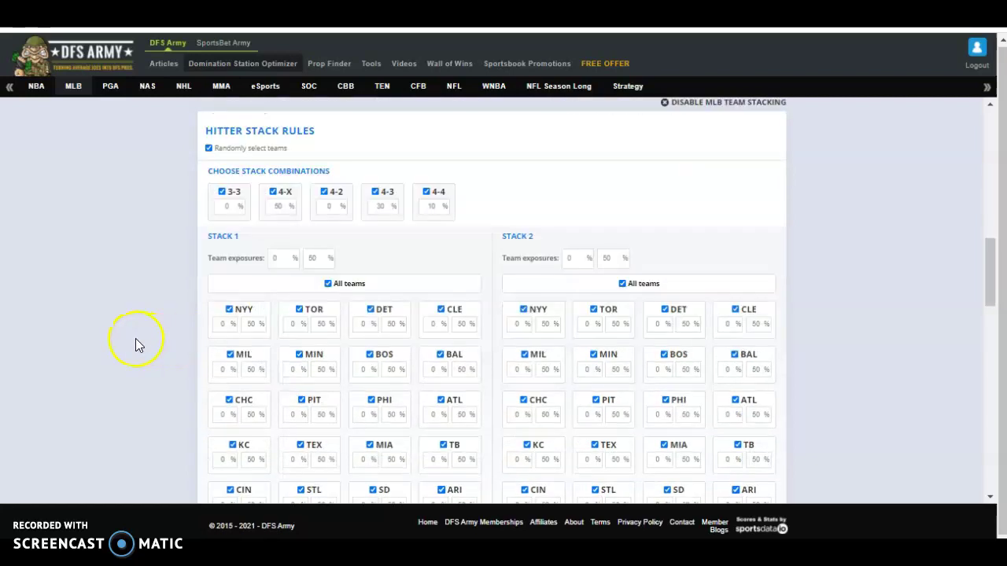
pyautogui.scroll(-1, 138, 339)
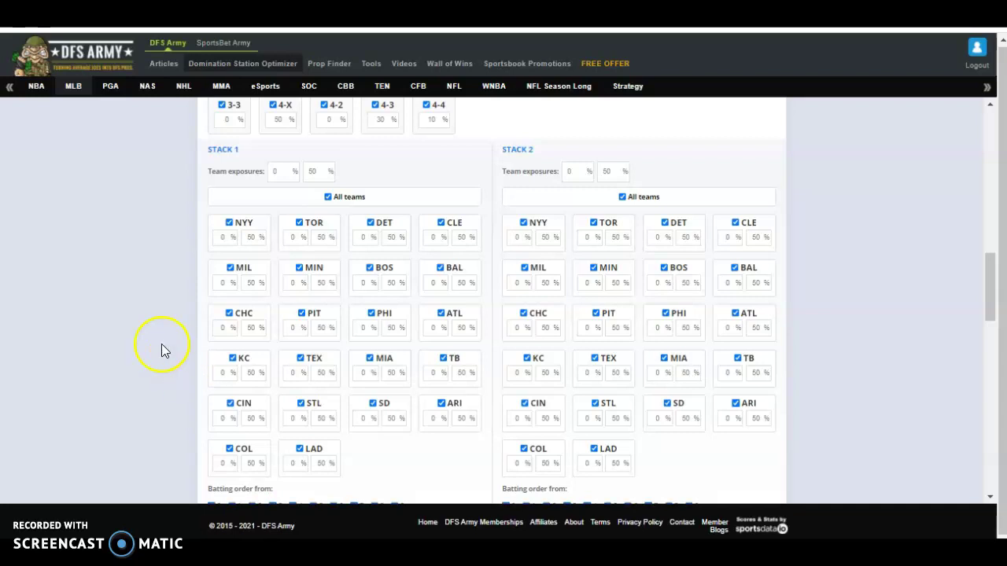
pyautogui.scroll(-3, 160, 358)
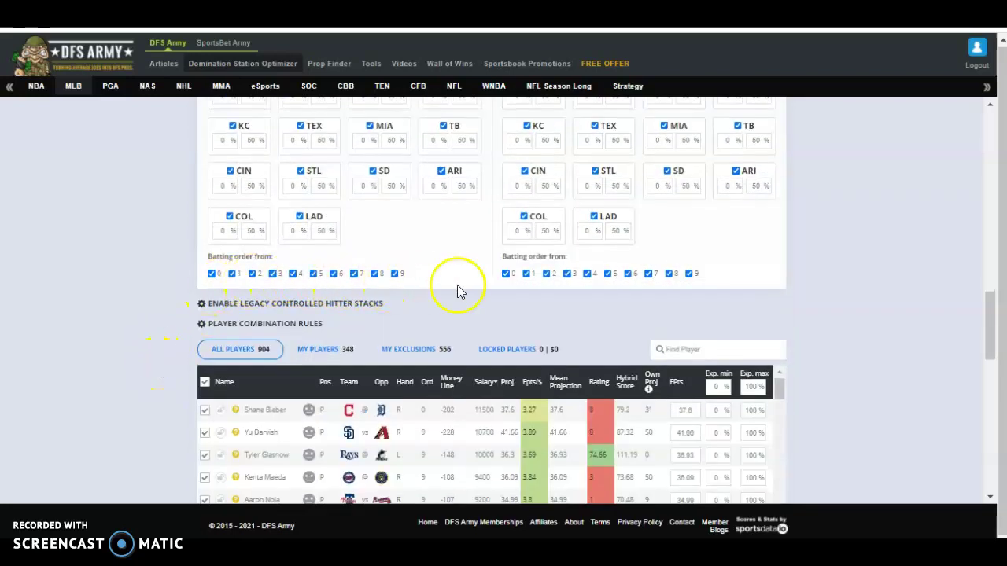
# - Enable legacy controlled hitter stacks and bring up their hitter stack rules
pyautogui.click(292, 305)
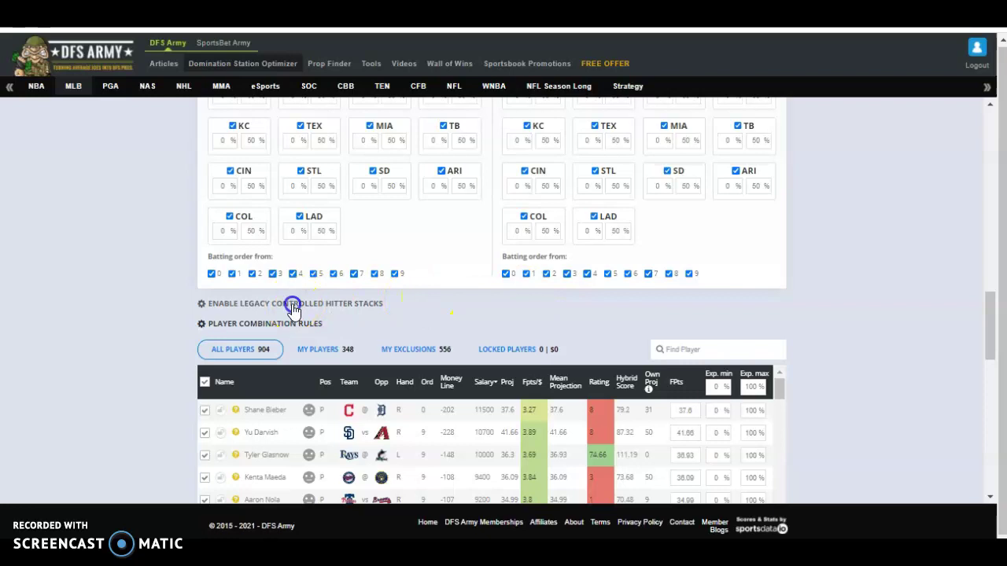
pyautogui.scroll(-4, 287, 309)
pyautogui.scroll(-4, 143, 376)
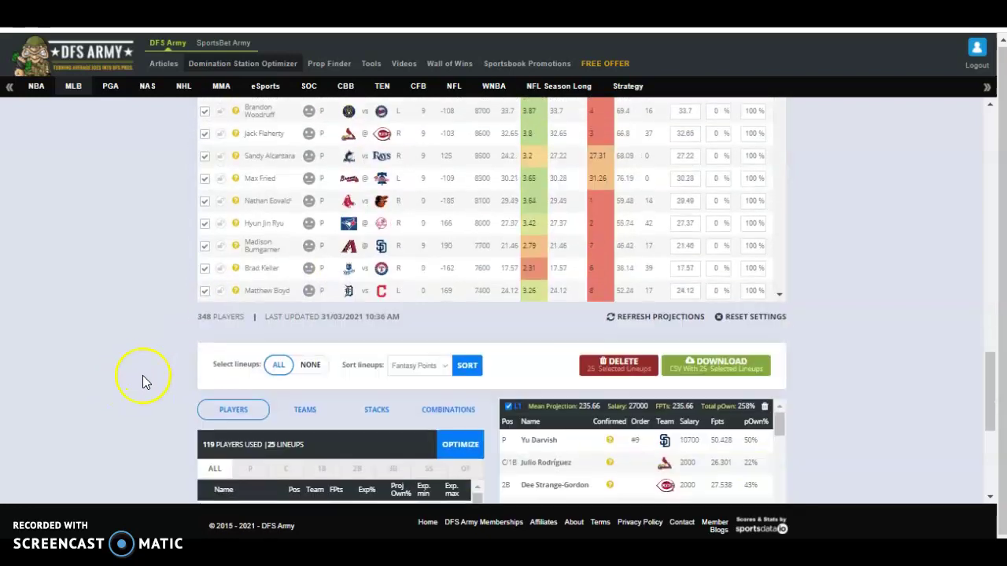
pyautogui.scroll(5, 143, 382)
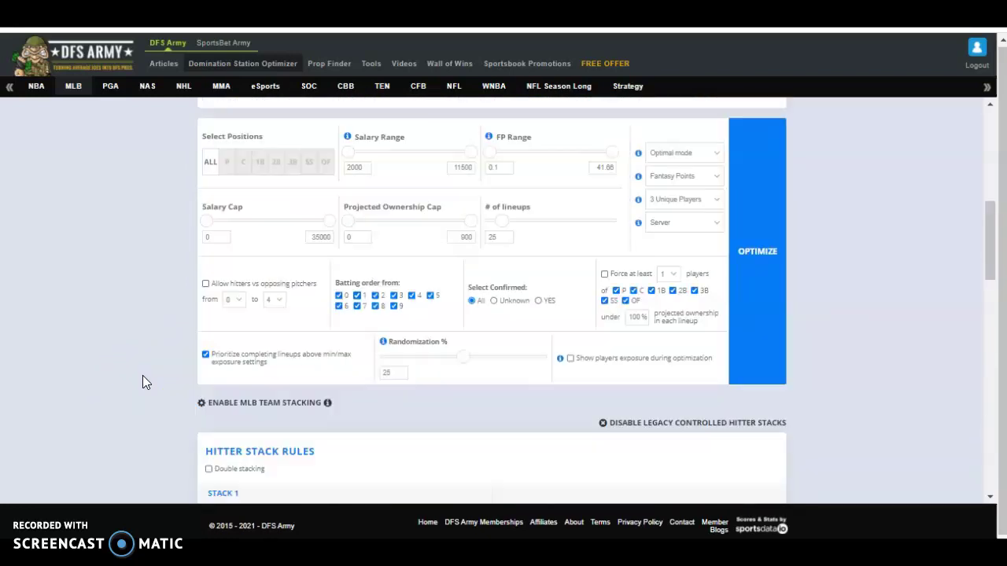
pyautogui.scroll(-3, 131, 417)
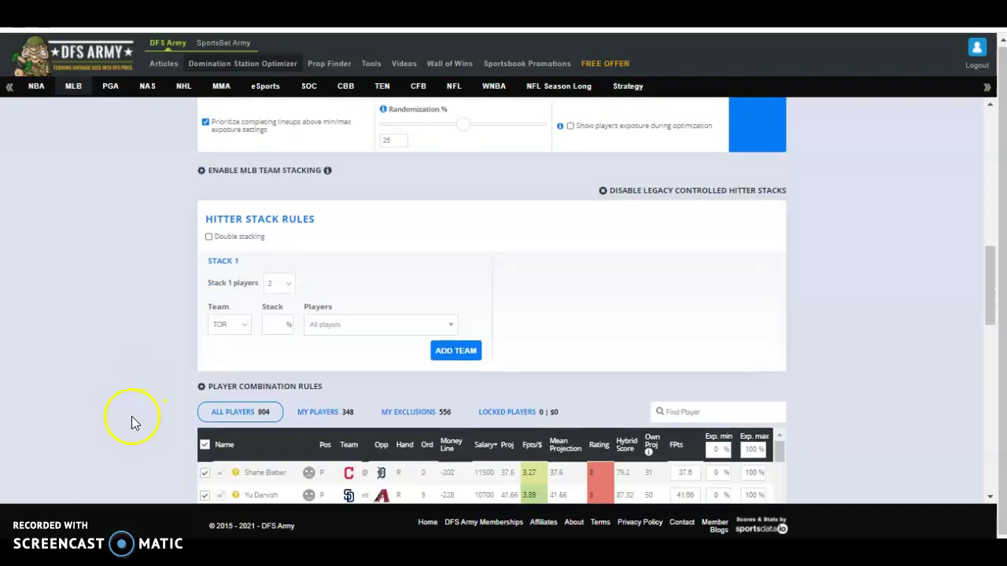
# - Turn on double stacking and set both Stack 1 and Stack 2 to 3 players
pyautogui.click(208, 236)
pyautogui.click(279, 283)
pyautogui.click(277, 308)
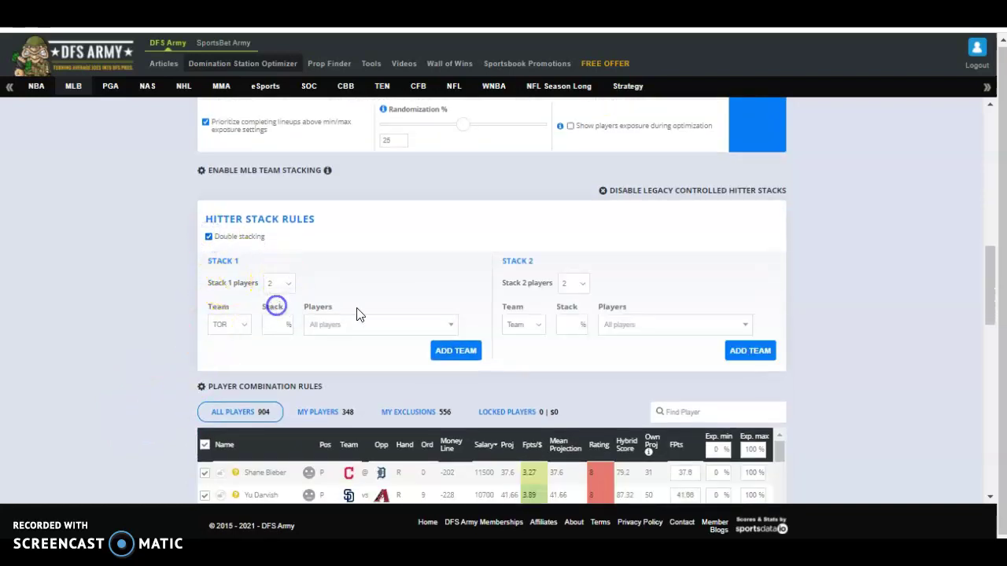
pyautogui.click(572, 283)
pyautogui.click(571, 306)
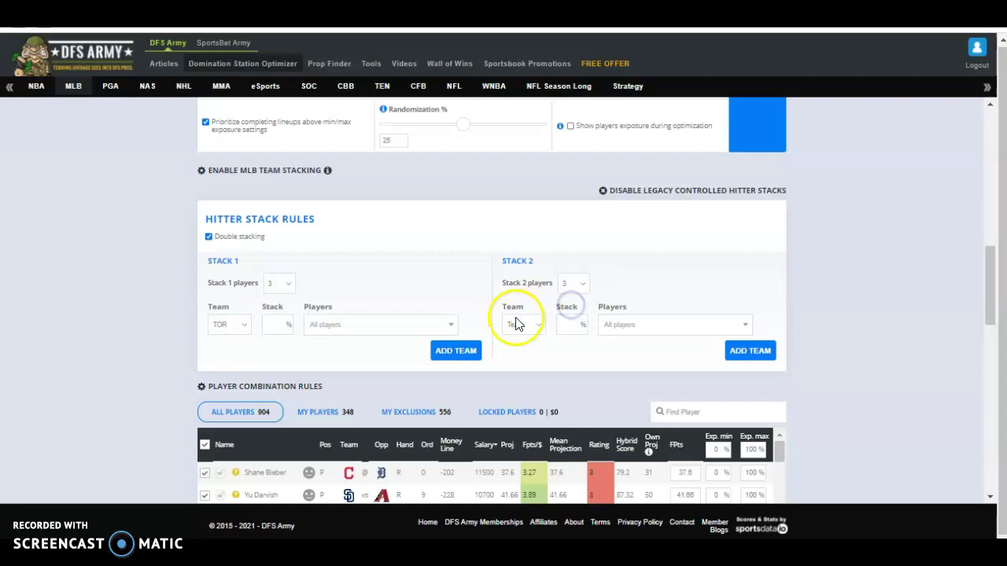
# - Set PIT as the first Stack 1 team and add CIN as a second team
pyautogui.click(239, 324)
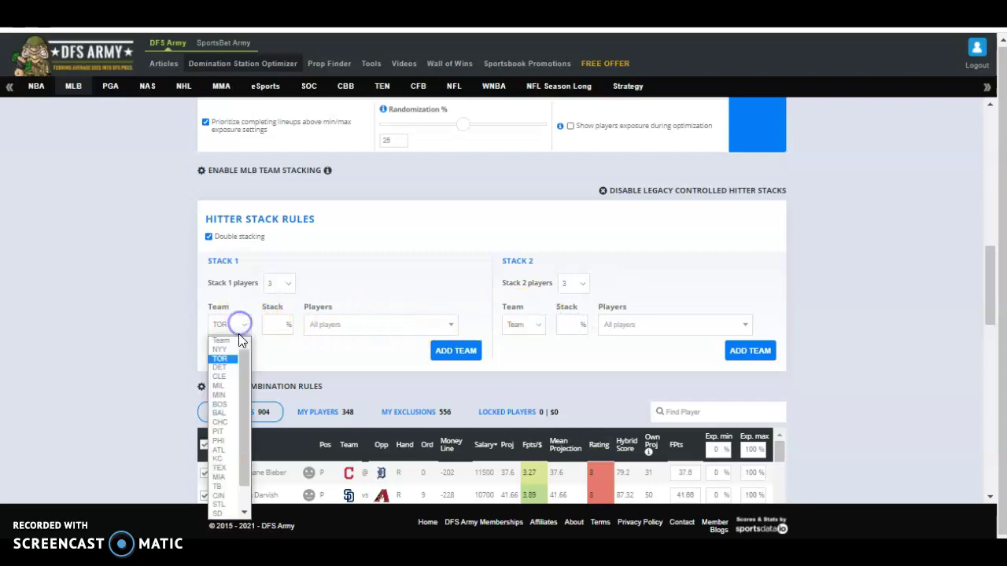
pyautogui.click(219, 431)
pyautogui.click(429, 349)
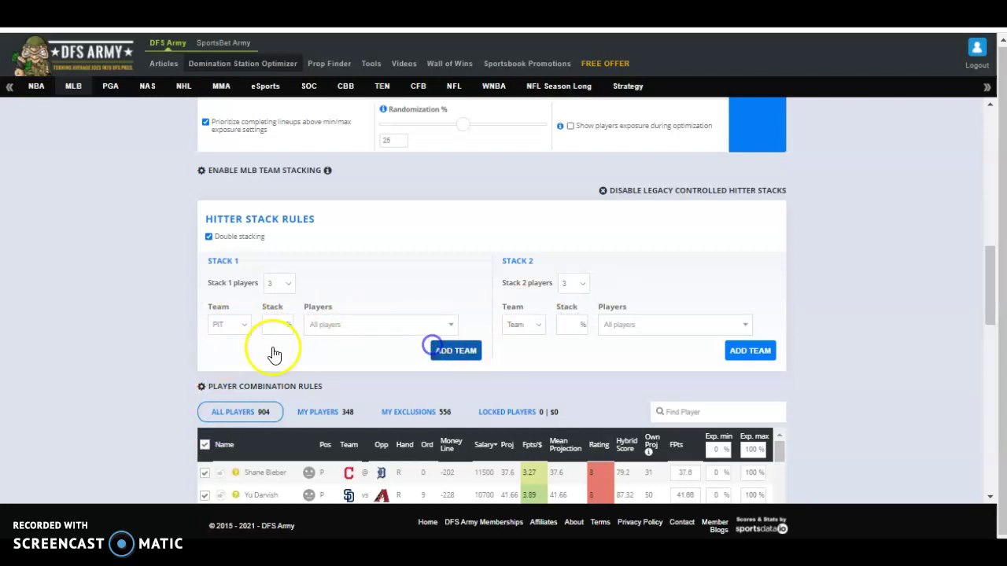
pyautogui.click(233, 359)
pyautogui.click(215, 329)
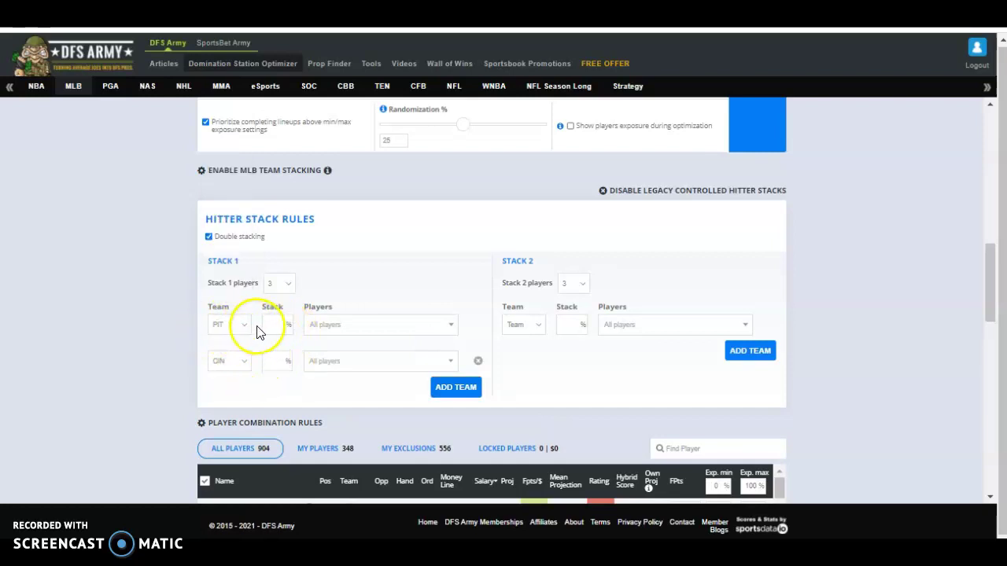
# - Limit the PIT stack to Brian Goodwin, Bryan Reynolds, Andrew Susac, Colin Moran and Endy Rodriguez
pyautogui.click(328, 334)
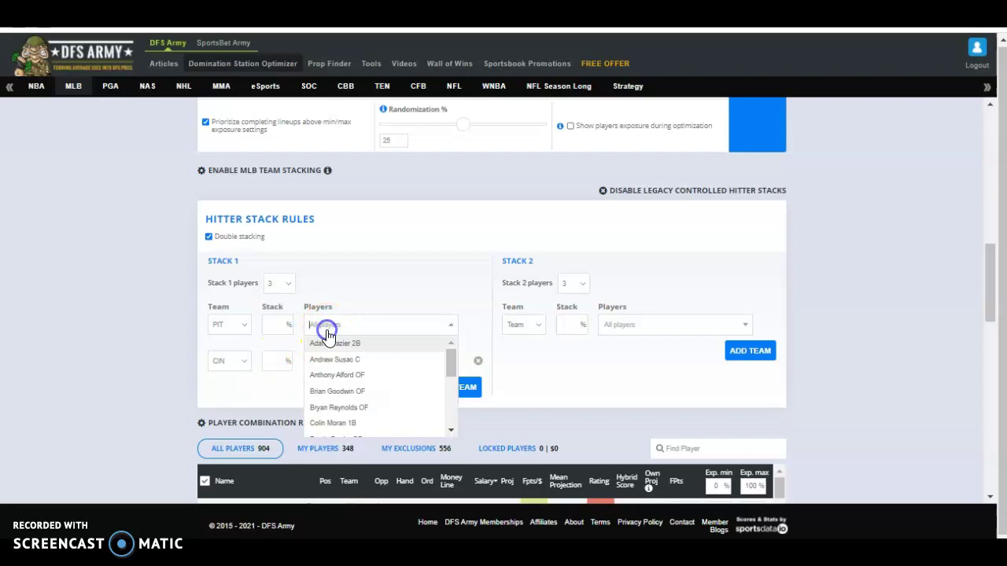
pyautogui.click(334, 391)
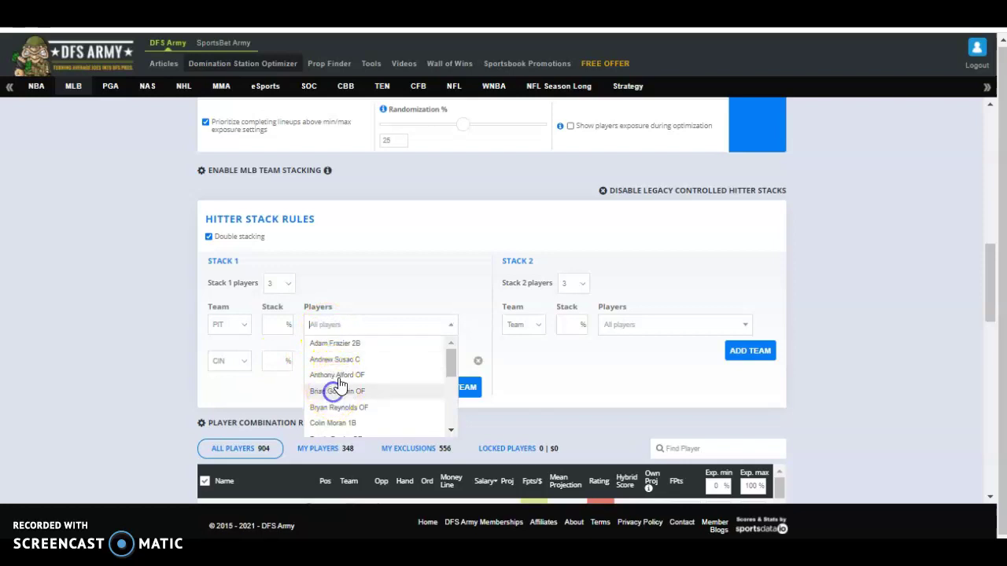
pyautogui.click(353, 391)
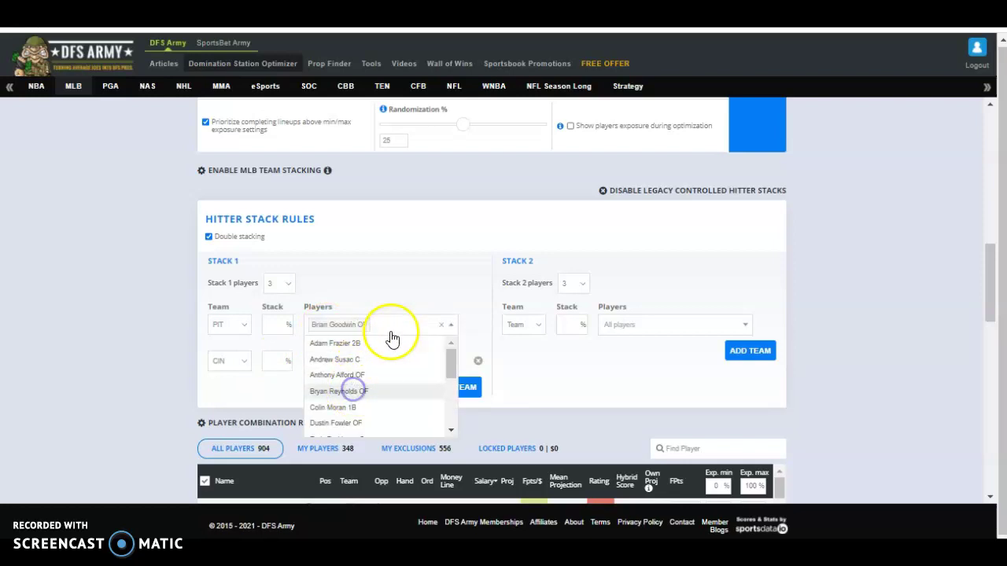
pyautogui.click(391, 326)
pyautogui.click(351, 384)
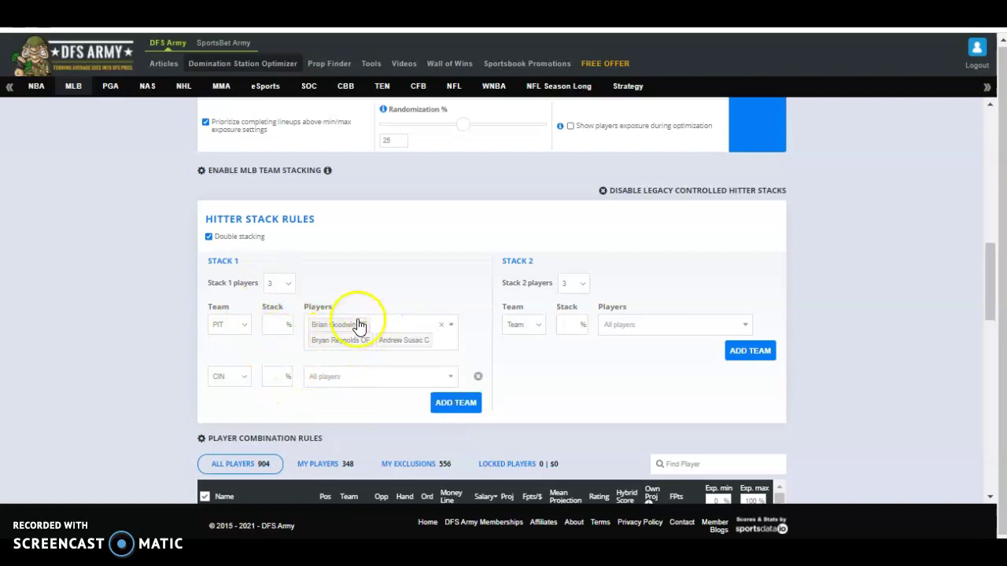
pyautogui.click(397, 336)
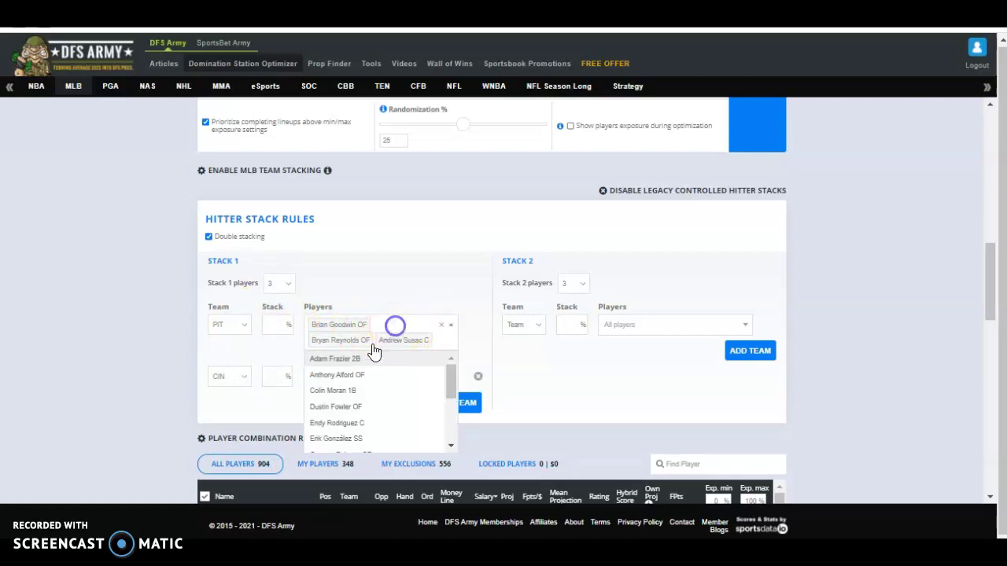
pyautogui.click(334, 387)
pyautogui.click(394, 330)
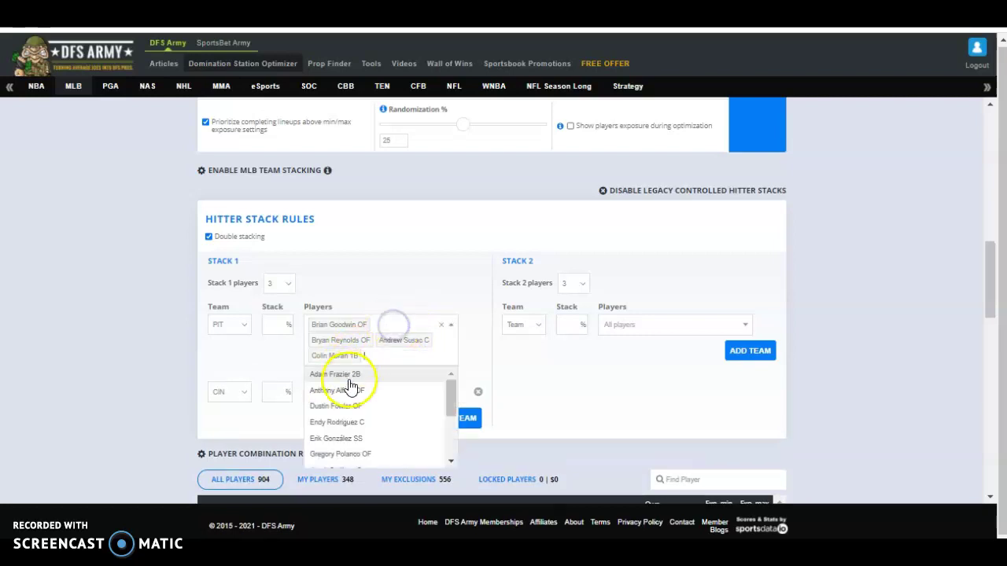
pyautogui.click(329, 425)
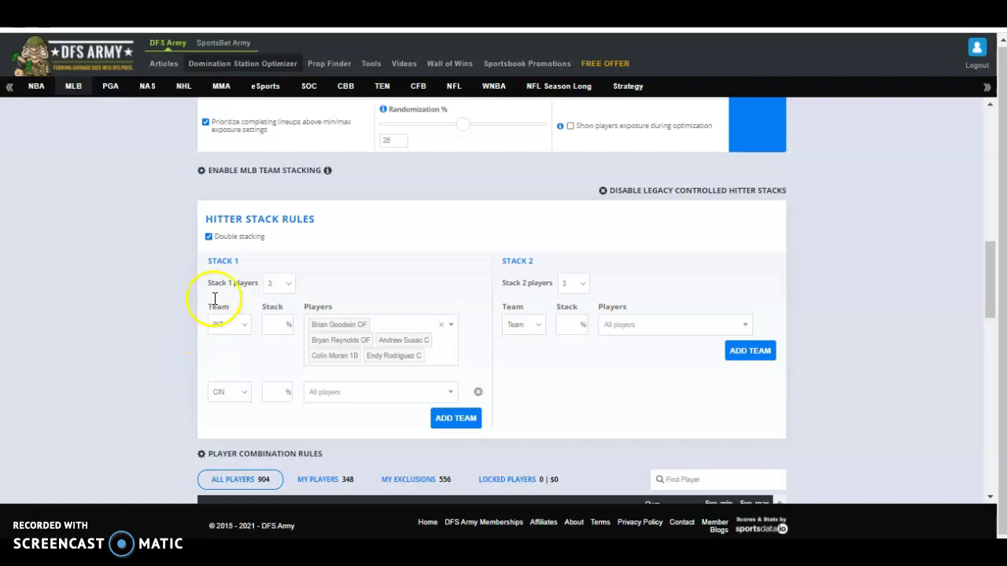
# - Switch to MLB team stacking and review its stack combinations and team exposures for comparison
pyautogui.click(236, 171)
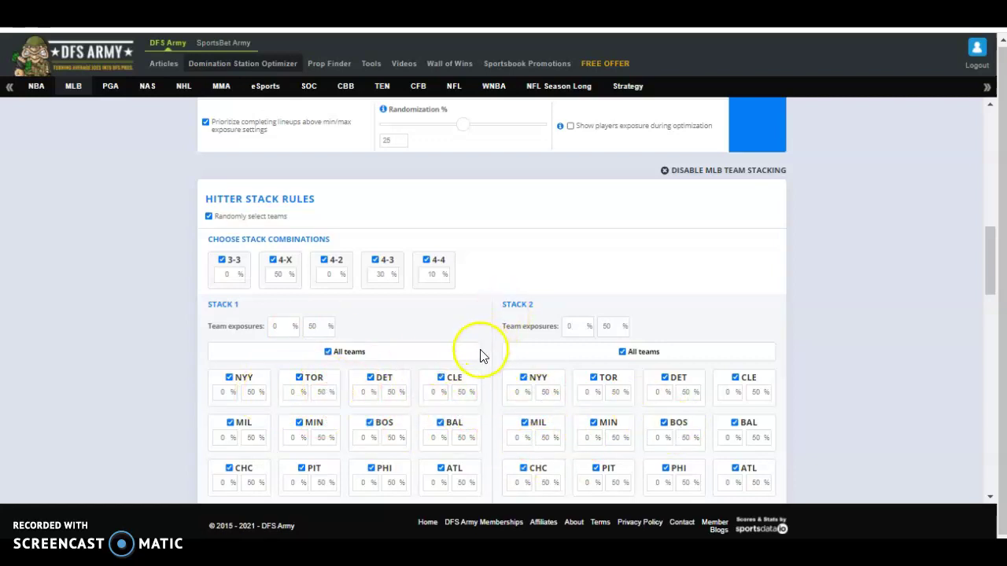
pyautogui.scroll(-3, 382, 370)
pyautogui.scroll(5, 508, 338)
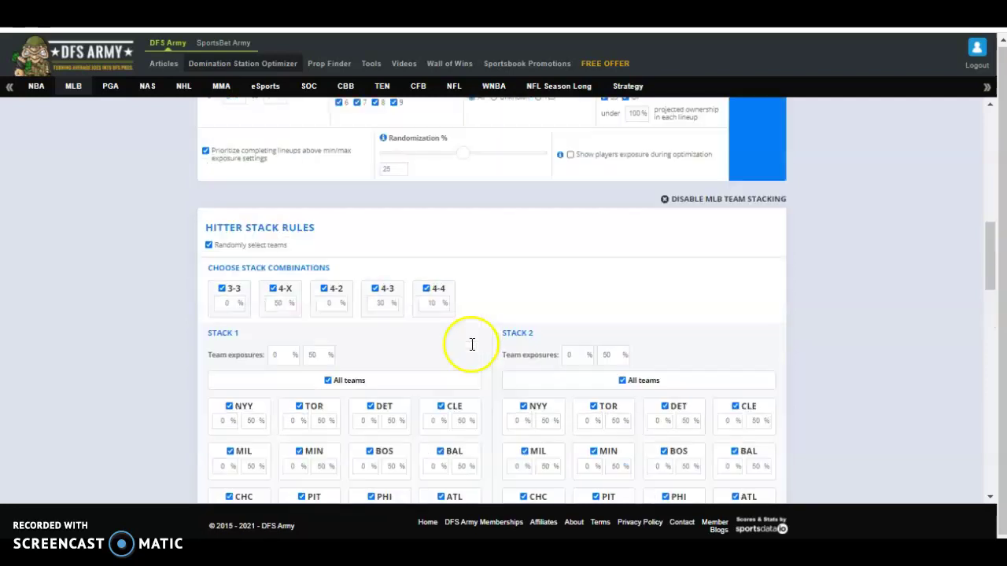
# - Disable MLB team stacking, re-enable legacy controlled hitter stacks and review the PIT and CIN stack rules
pyautogui.click(709, 405)
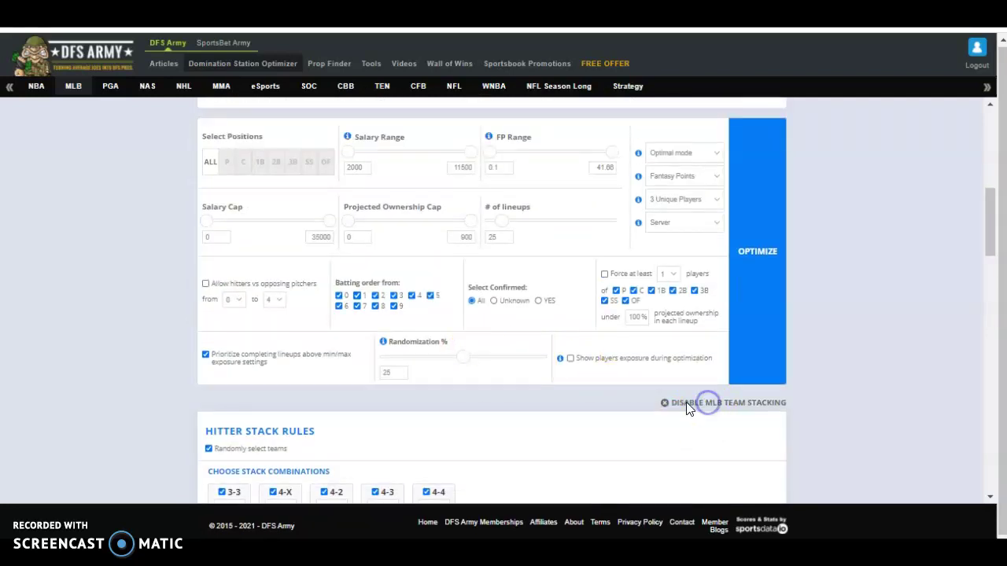
pyautogui.click(267, 423)
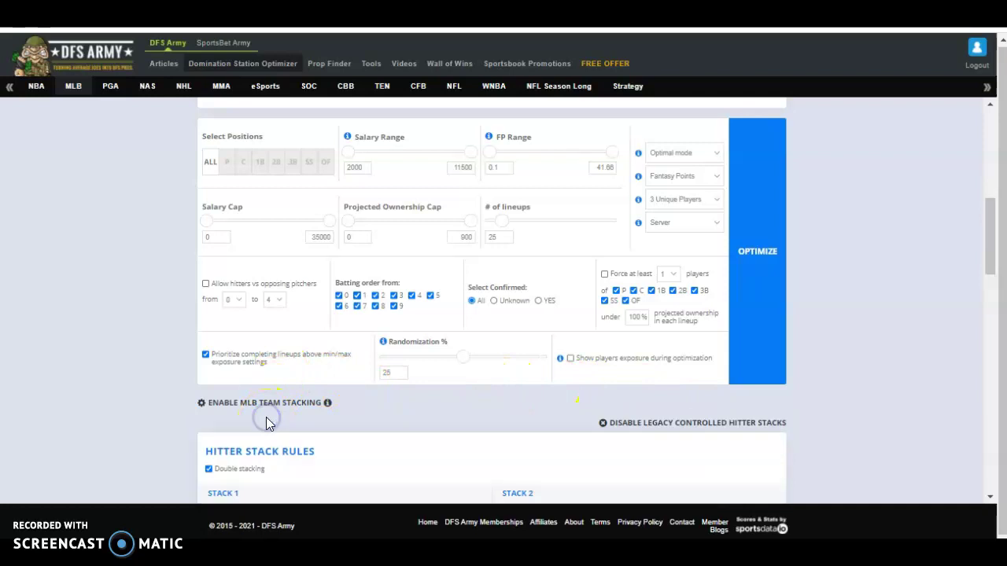
pyautogui.scroll(-4, 143, 389)
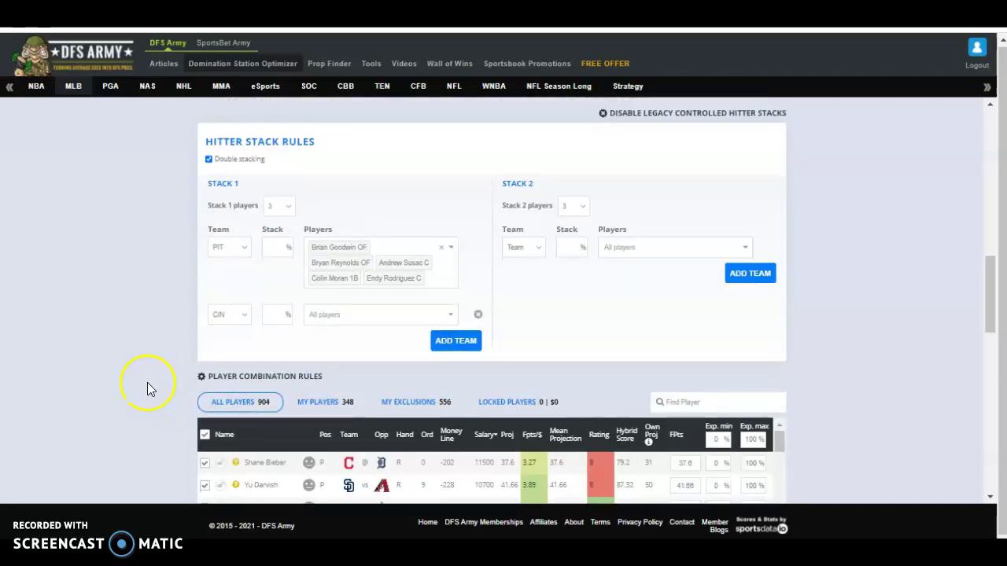
pyautogui.scroll(1, 146, 385)
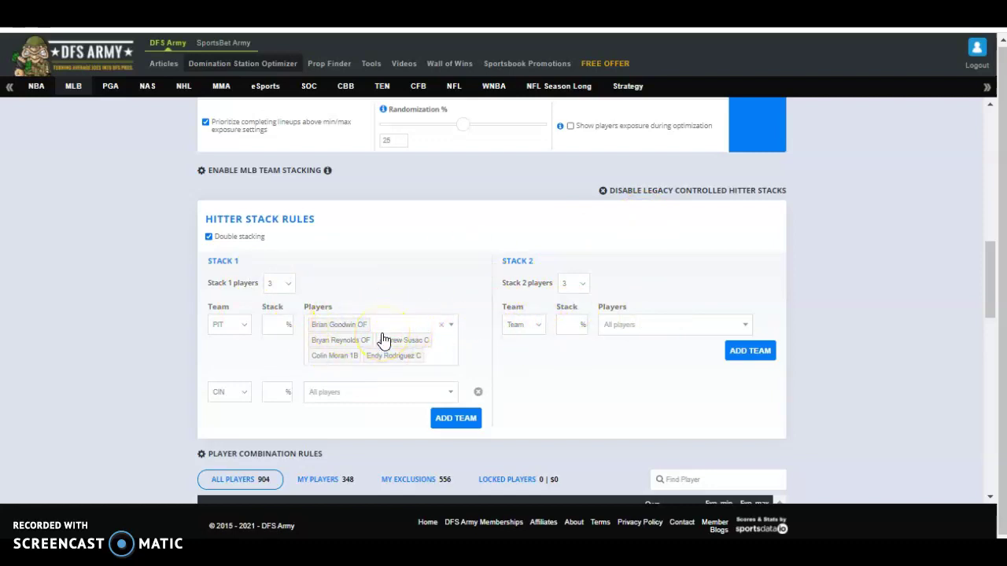
# - Disable legacy controlled hitter stacks and open the player combination rules
pyautogui.click(639, 190)
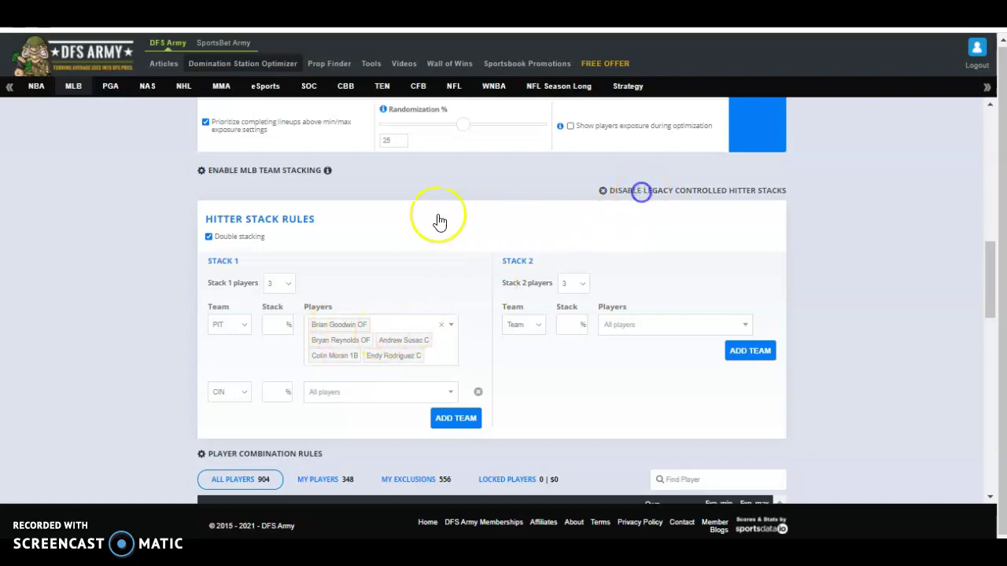
pyautogui.click(252, 211)
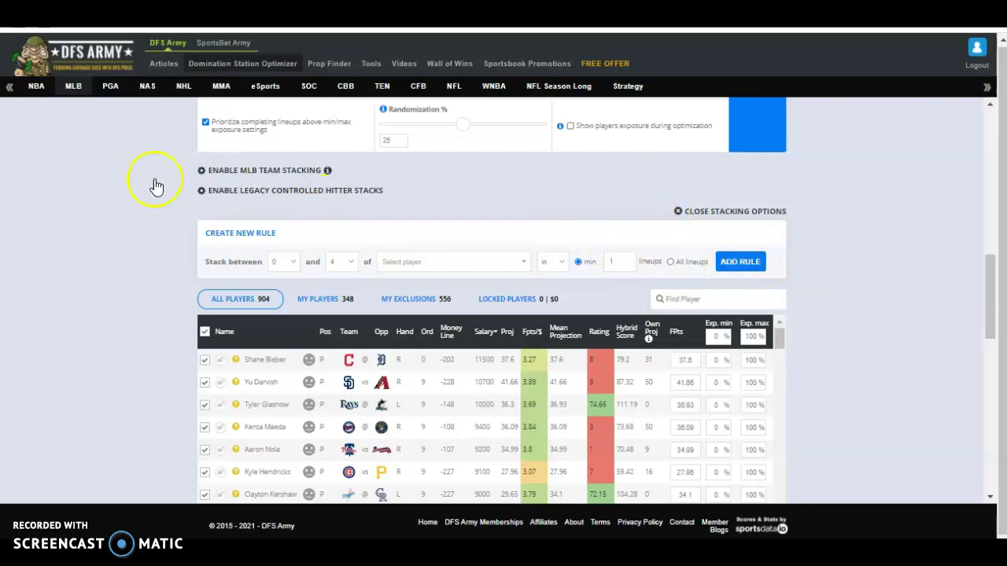
# - Enable MLB team stacking and mark Shane Bieber as a favorite in the player pool
pyautogui.click(222, 174)
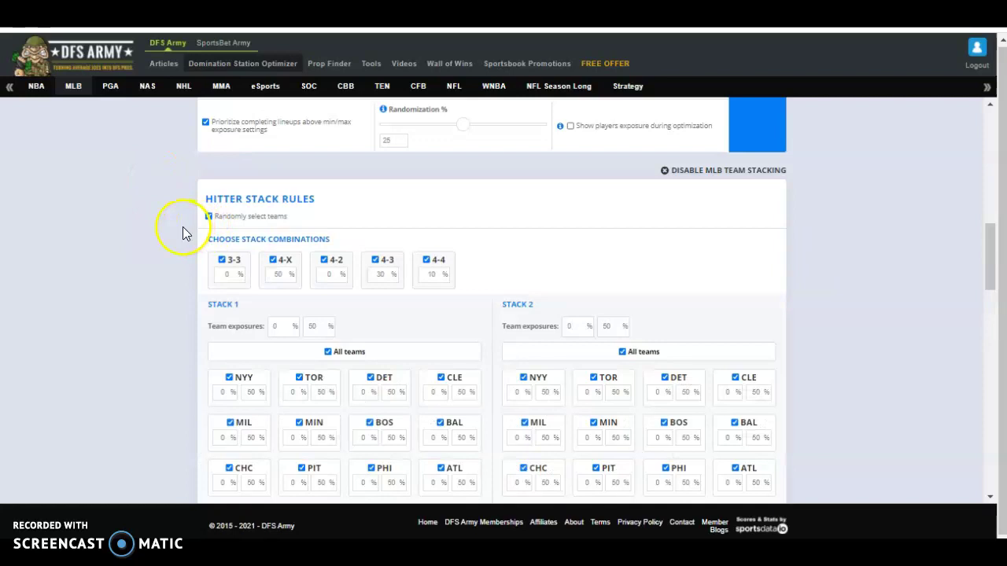
pyautogui.scroll(-1, 175, 264)
pyautogui.scroll(-15, 176, 265)
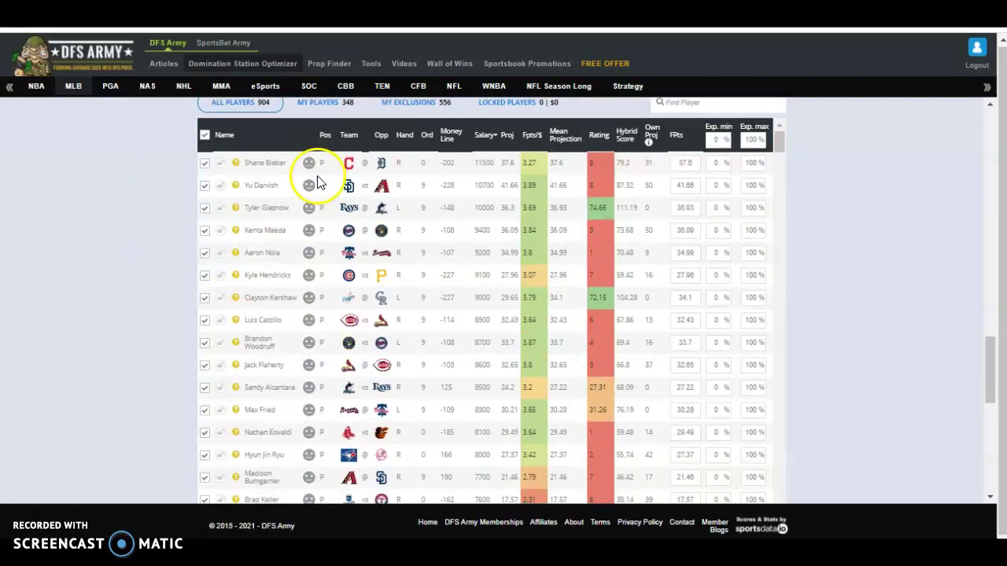
pyautogui.click(310, 166)
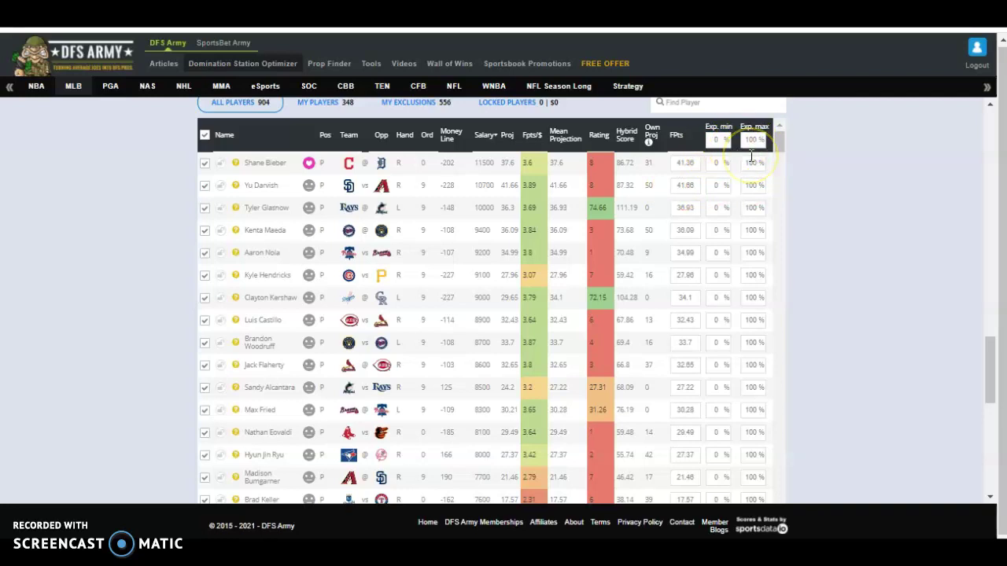
# - Set the maximum exposure for all players in the pool to 75%
pyautogui.doubleClick(750, 140)
pyautogui.click(814, 162)
pyautogui.click(773, 151)
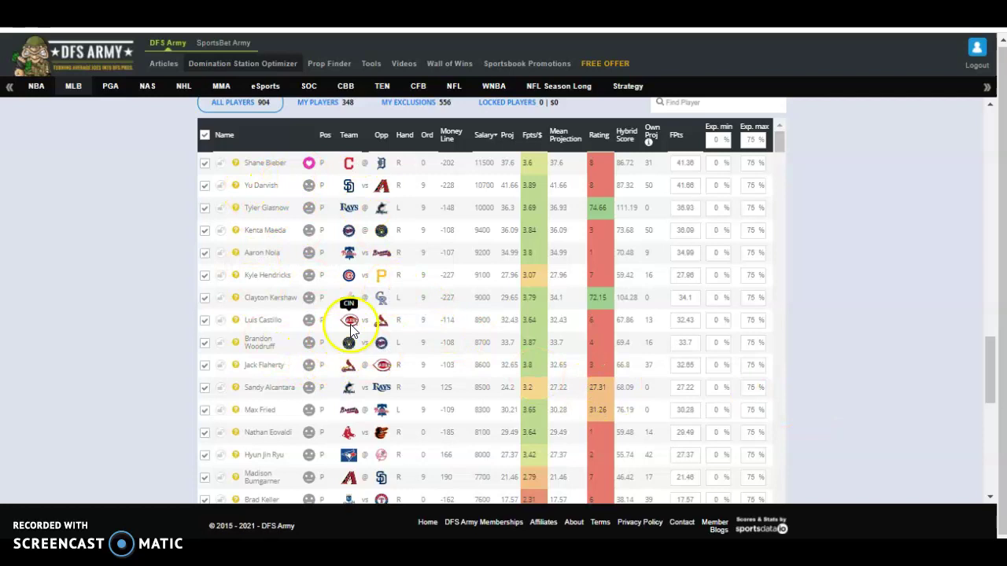
# - Review the optimizer settings above the player pool and the player exposures of the generated lineups
pyautogui.scroll(15, 152, 339)
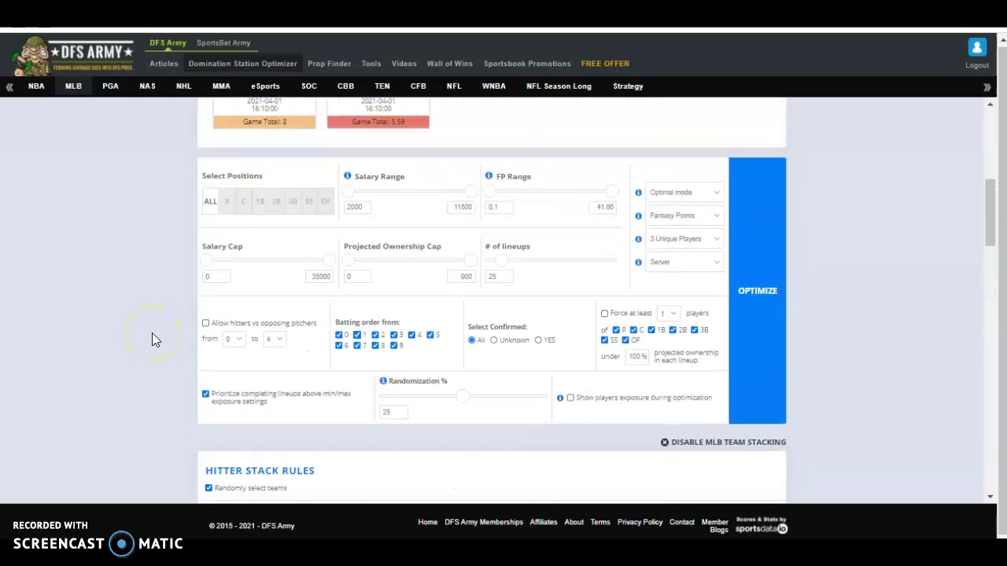
pyautogui.scroll(1, 152, 339)
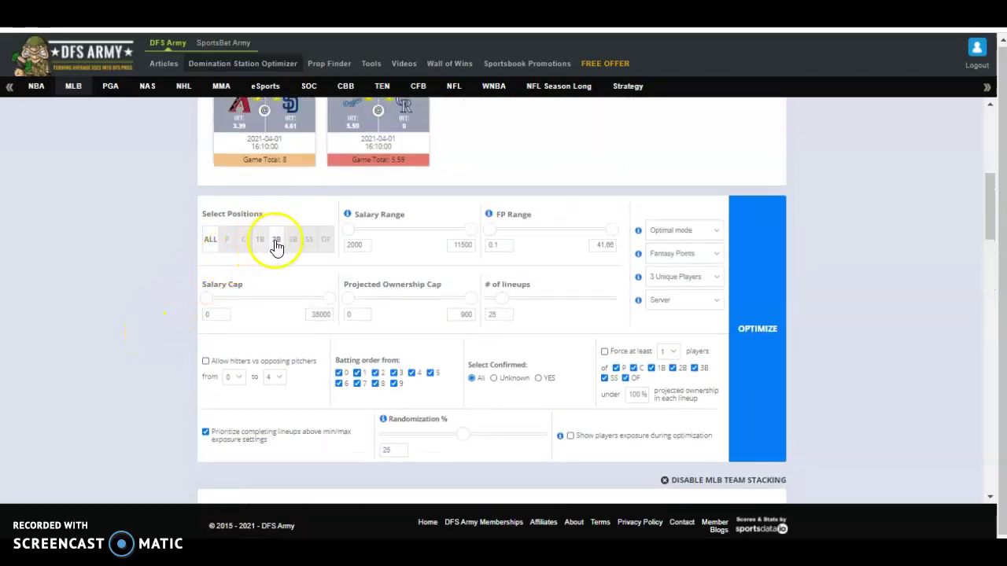
pyautogui.scroll(-10, 126, 306)
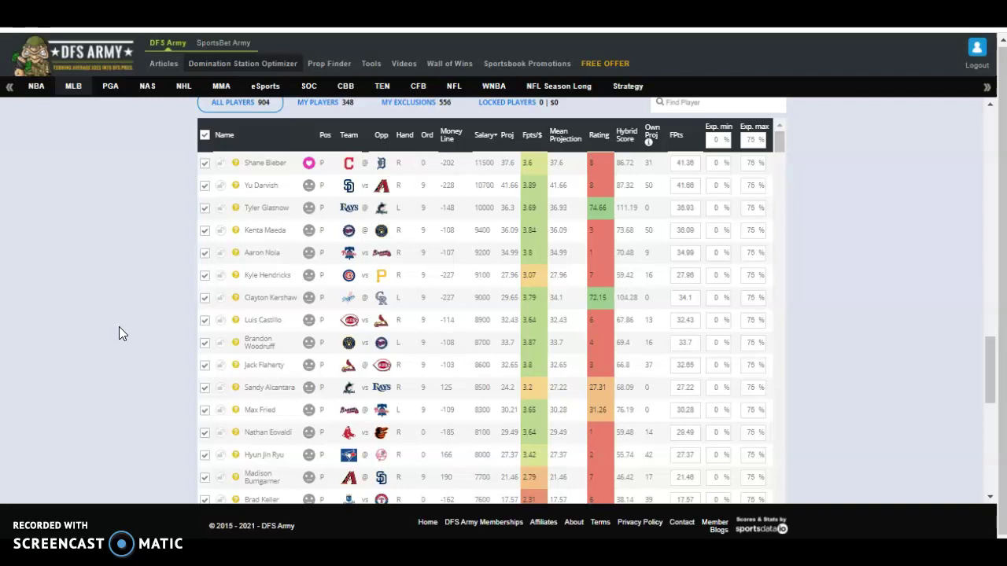
pyautogui.scroll(2, 139, 329)
pyautogui.scroll(-10, 140, 329)
pyautogui.scroll(-1, 140, 331)
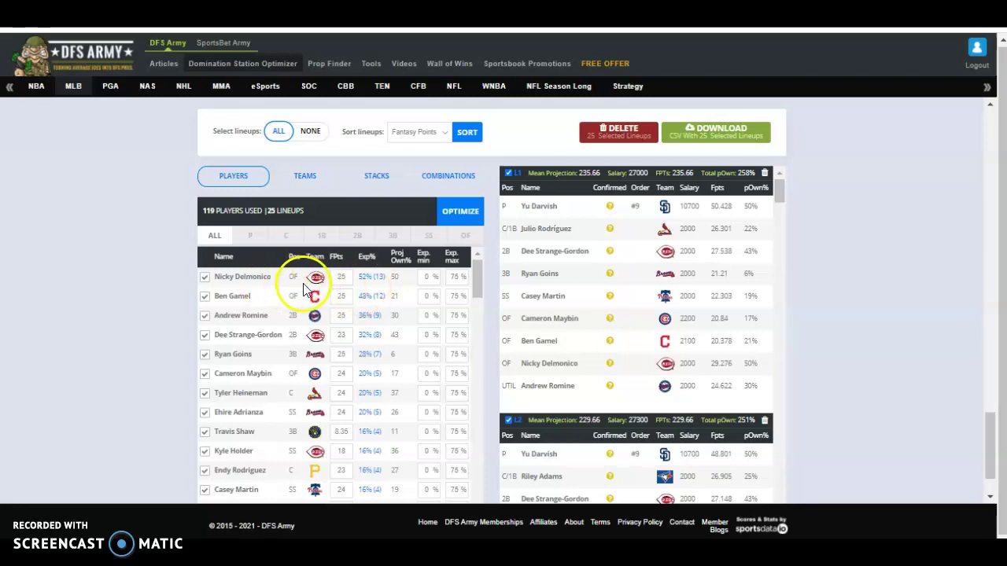
# - In the lineup results' player exposures, set Nicky Delmonico's maximum to 30% and Riley Adams's minimum to 15%
pyautogui.doubleClick(454, 277)
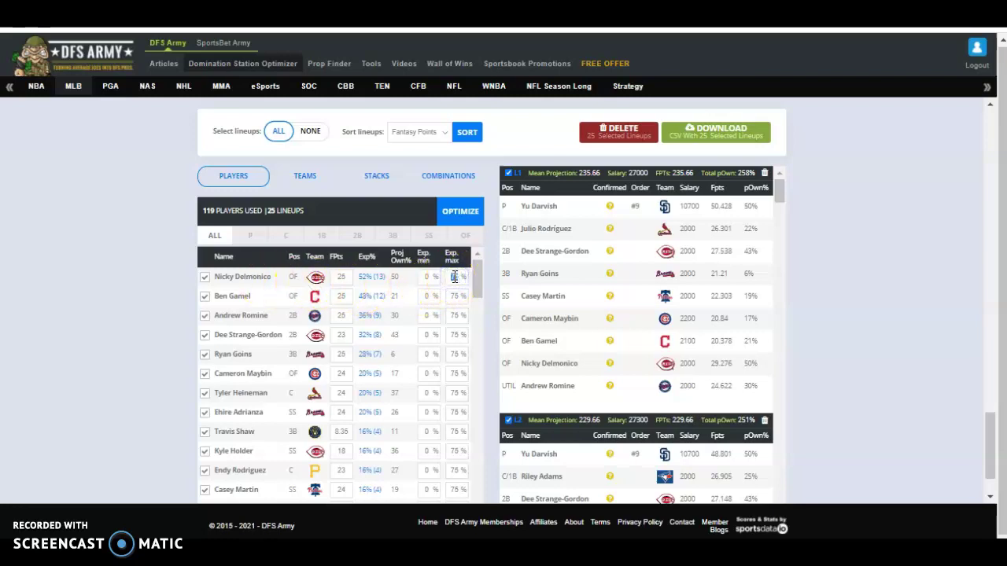
pyautogui.write('30')
pyautogui.scroll(-5, 332, 389)
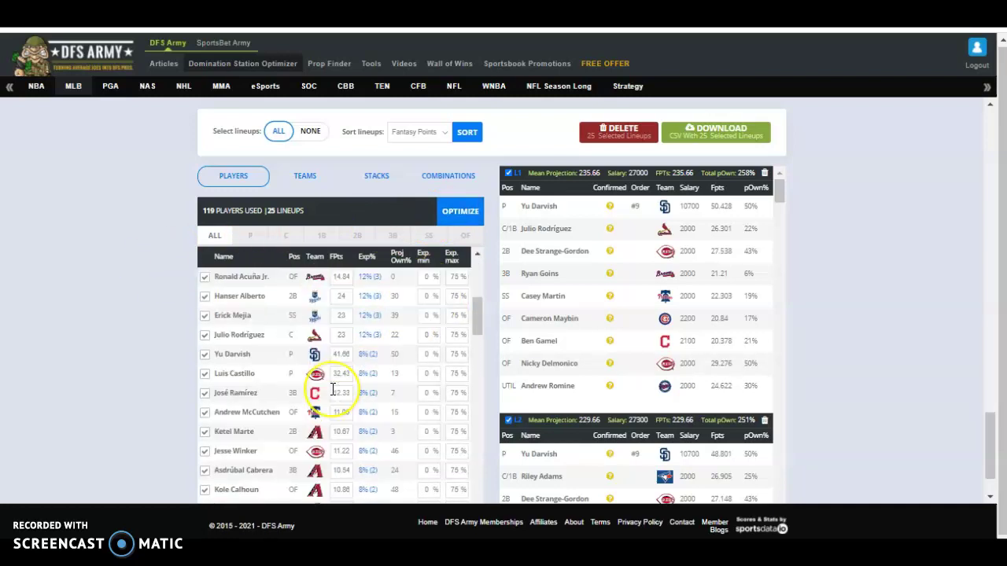
pyautogui.scroll(-3, 333, 389)
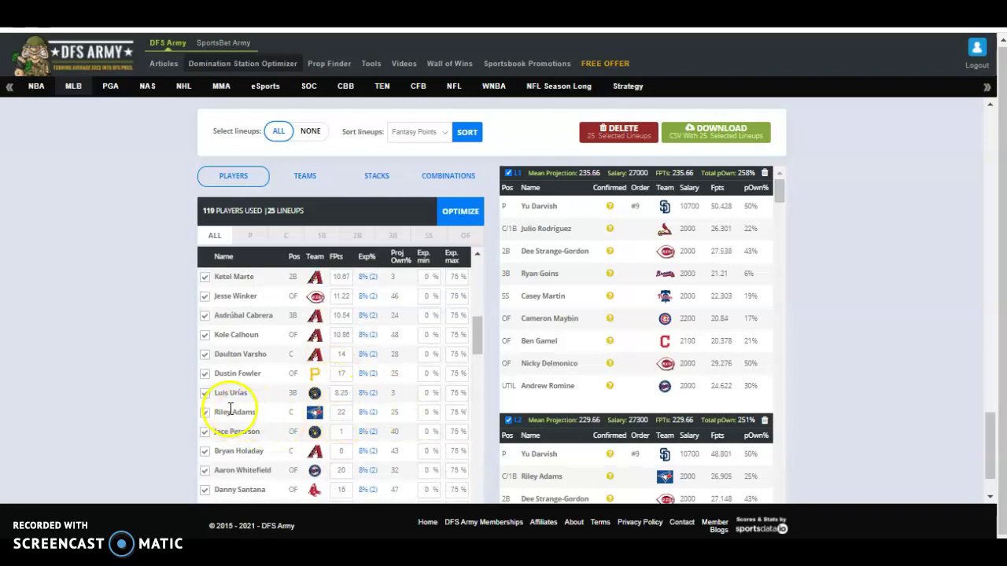
pyautogui.click(426, 415)
pyautogui.click(429, 414)
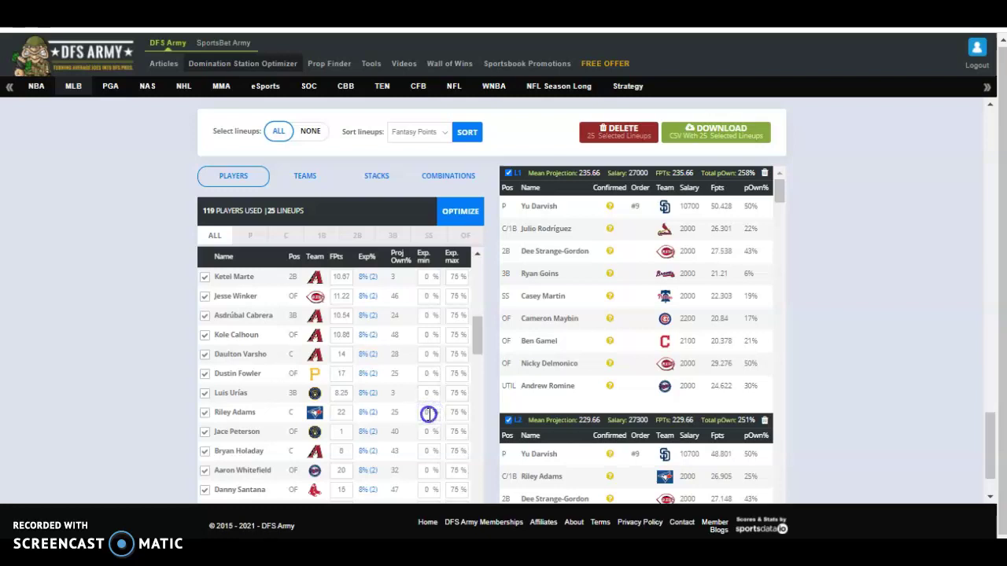
pyautogui.write('15')
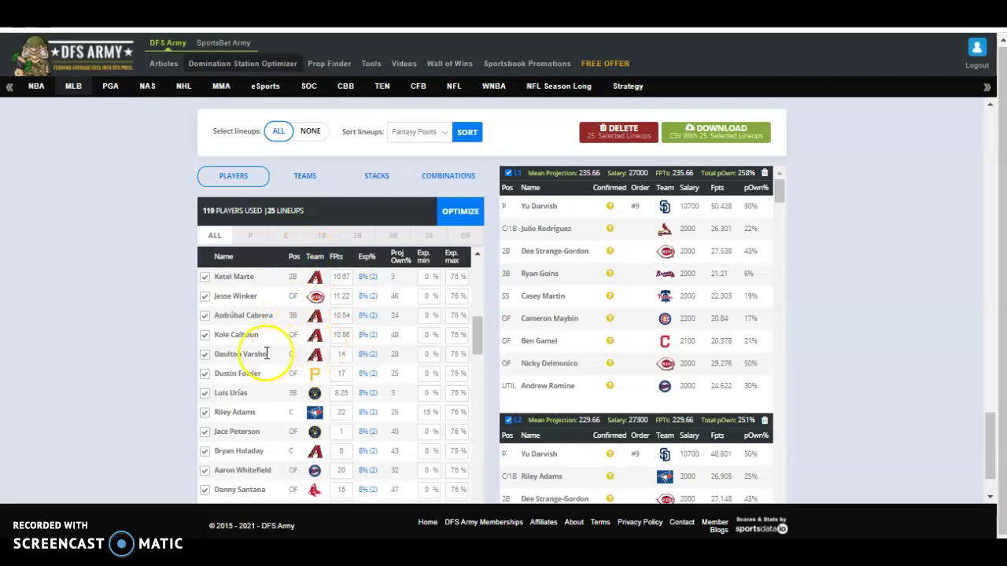
# - Try excluding ARI from the Stack 1 teams in the hitter stack rules
pyautogui.scroll(10, 142, 352)
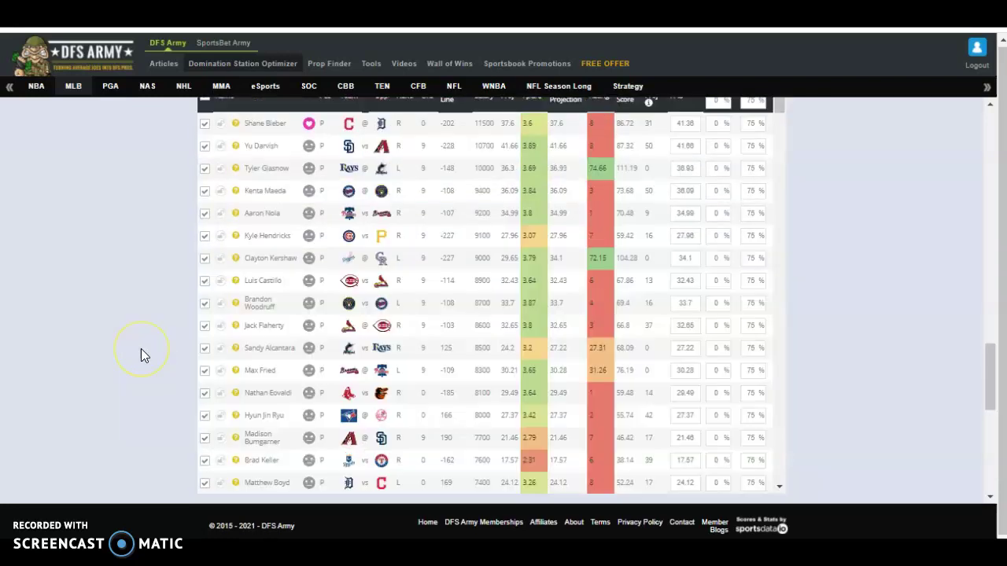
pyautogui.scroll(3, 141, 348)
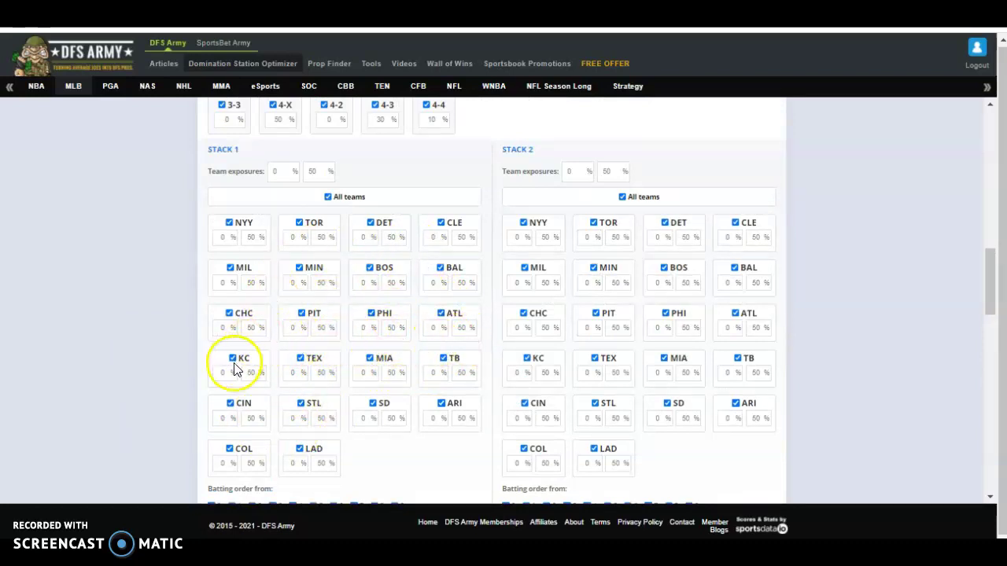
pyautogui.click(441, 403)
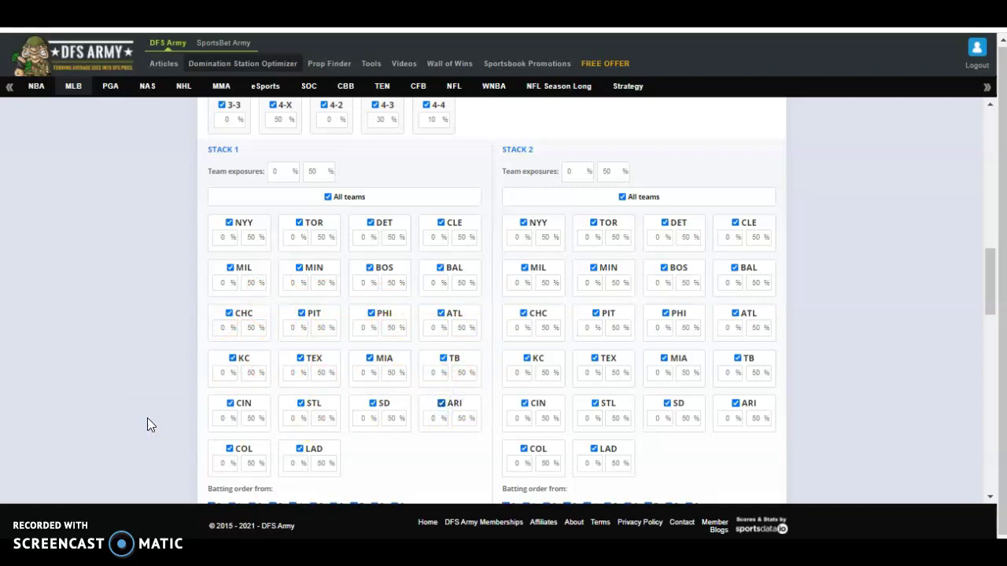
# - Cap CIN's maximum team exposure at 20% in the lineup results and exclude ARI from the Stack 1 teams
pyautogui.scroll(-10, 157, 417)
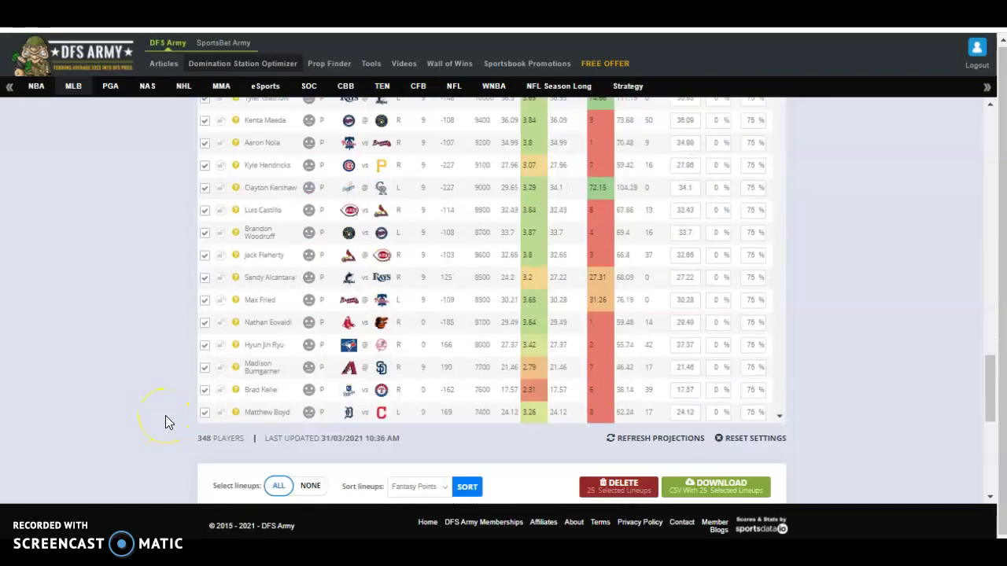
pyautogui.scroll(-5, 166, 418)
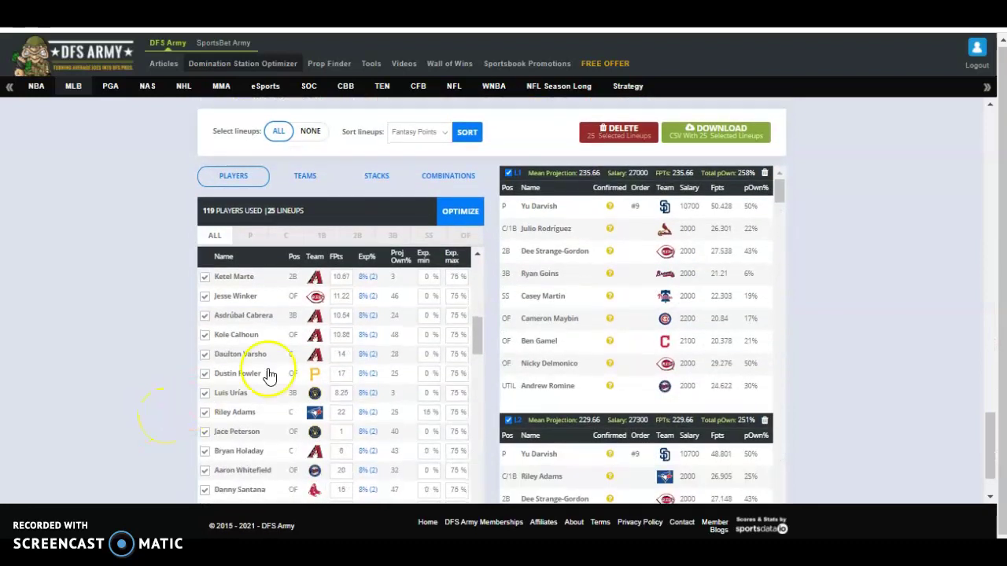
pyautogui.click(305, 175)
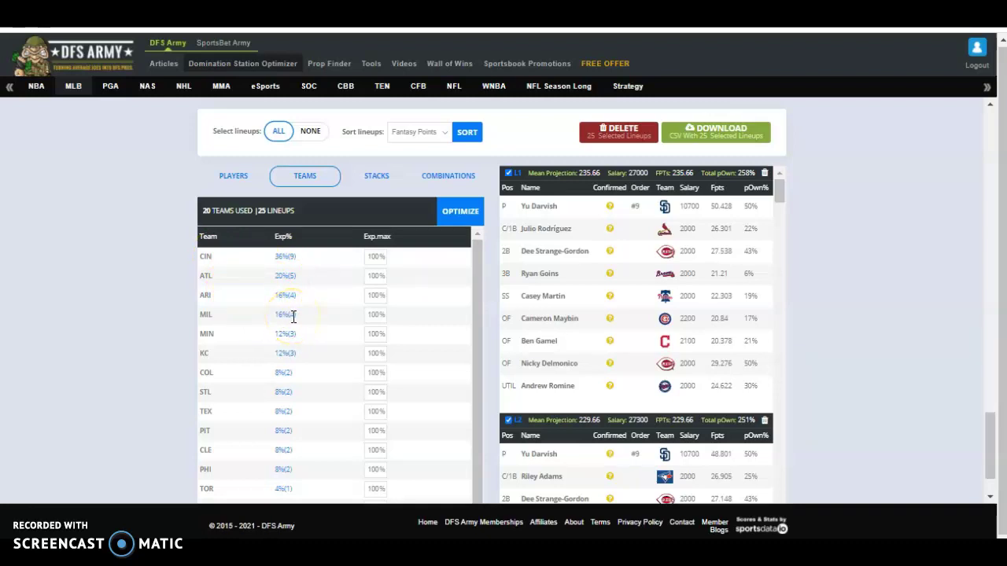
pyautogui.doubleClick(374, 257)
pyautogui.write('25')
pyautogui.scroll(10, 178, 276)
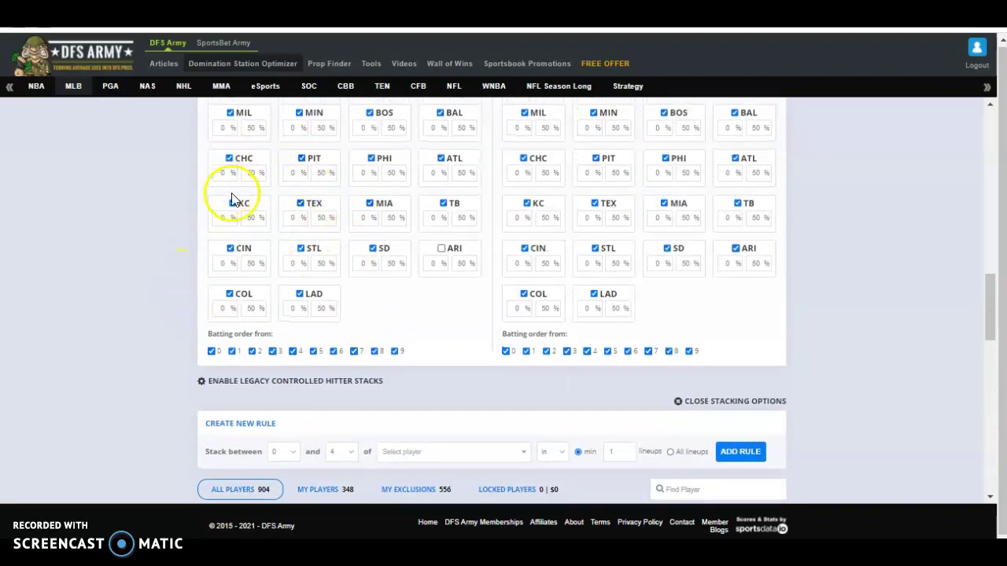
pyautogui.scroll(-10, 158, 254)
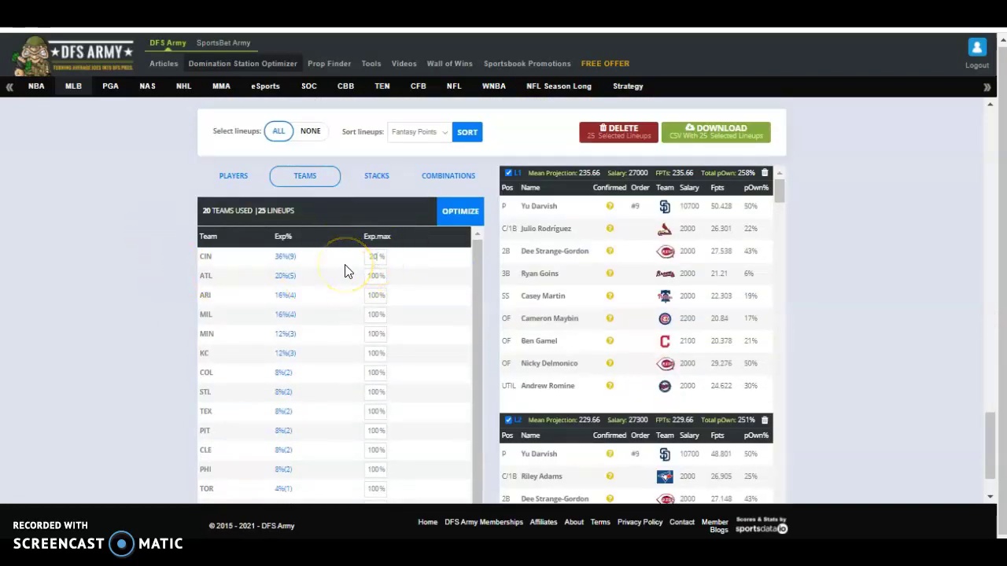
# - Review the Stack 1 and Stack 2 team exposures of the generated lineups against the hitter stack rules
pyautogui.click(375, 178)
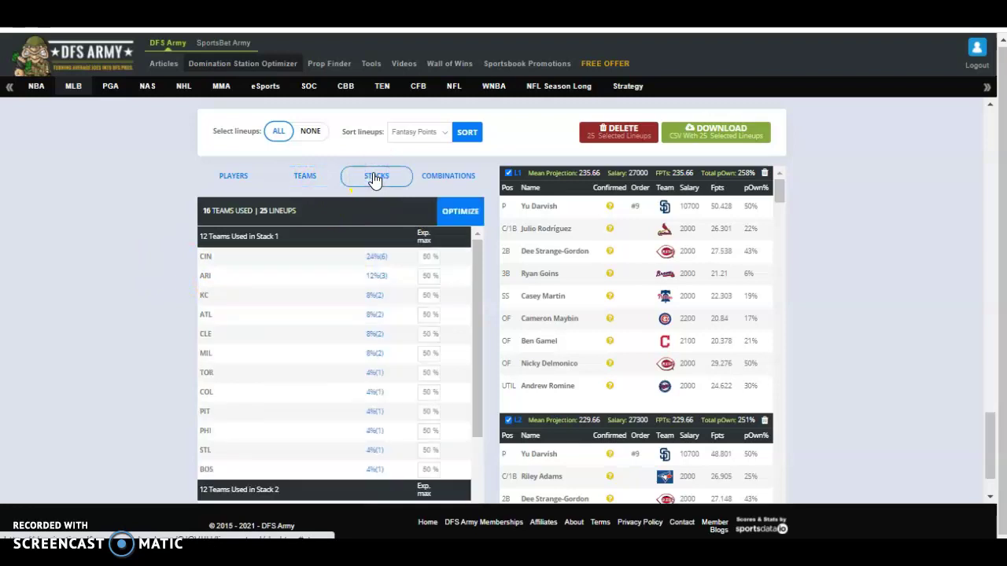
pyautogui.scroll(-1, 155, 262)
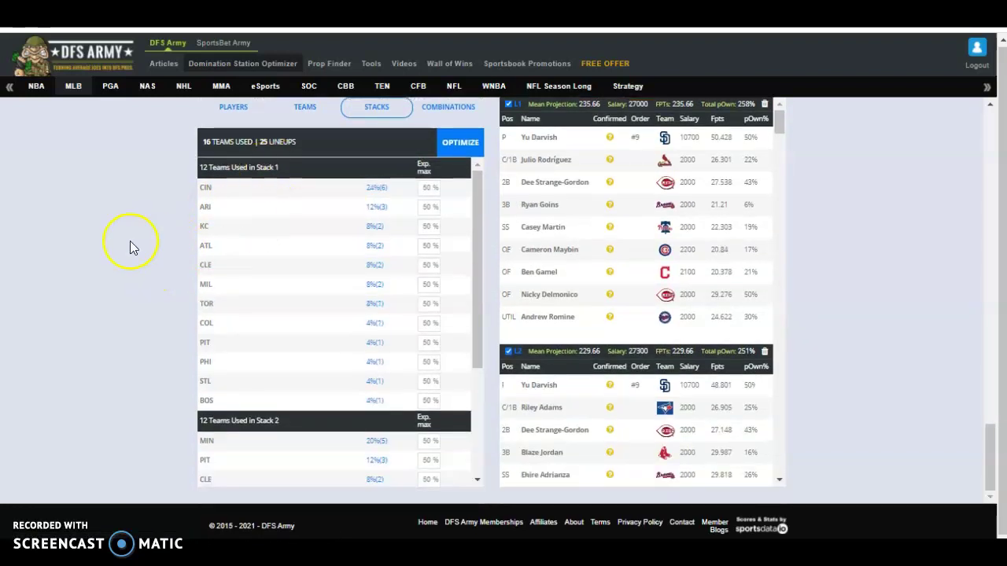
pyautogui.scroll(15, 130, 241)
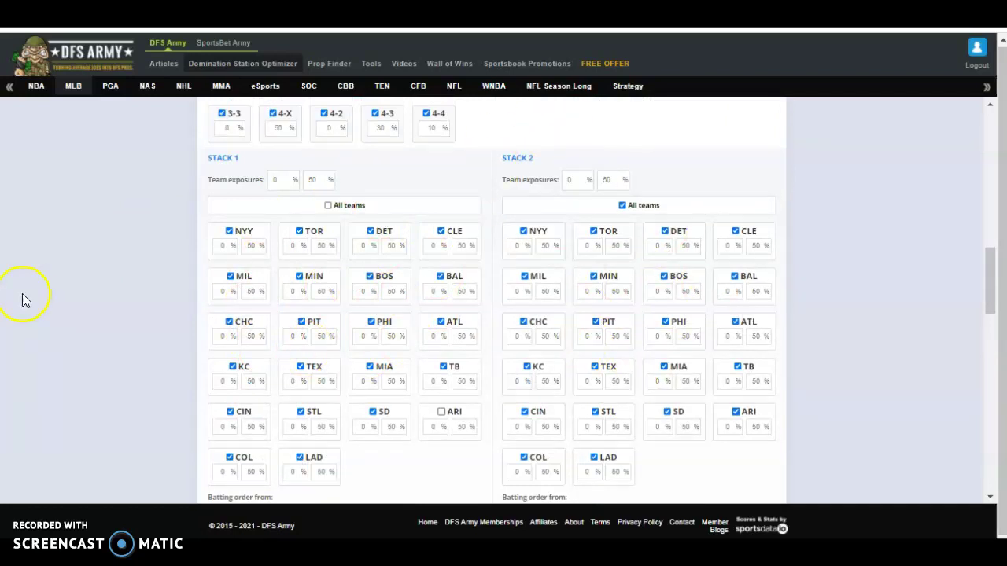
pyautogui.scroll(-15, 37, 300)
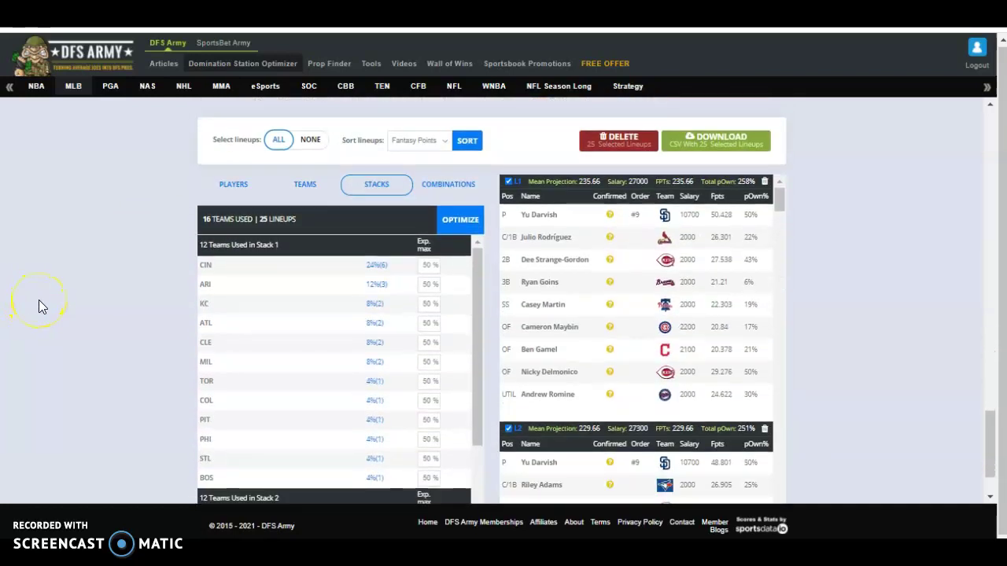
pyautogui.scroll(-1, 38, 300)
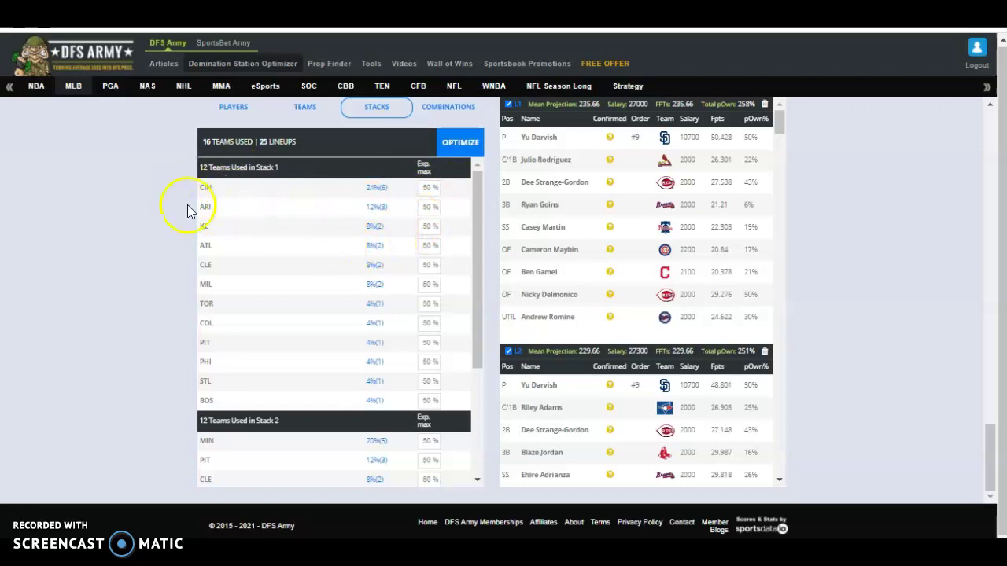
pyautogui.scroll(-2, 252, 265)
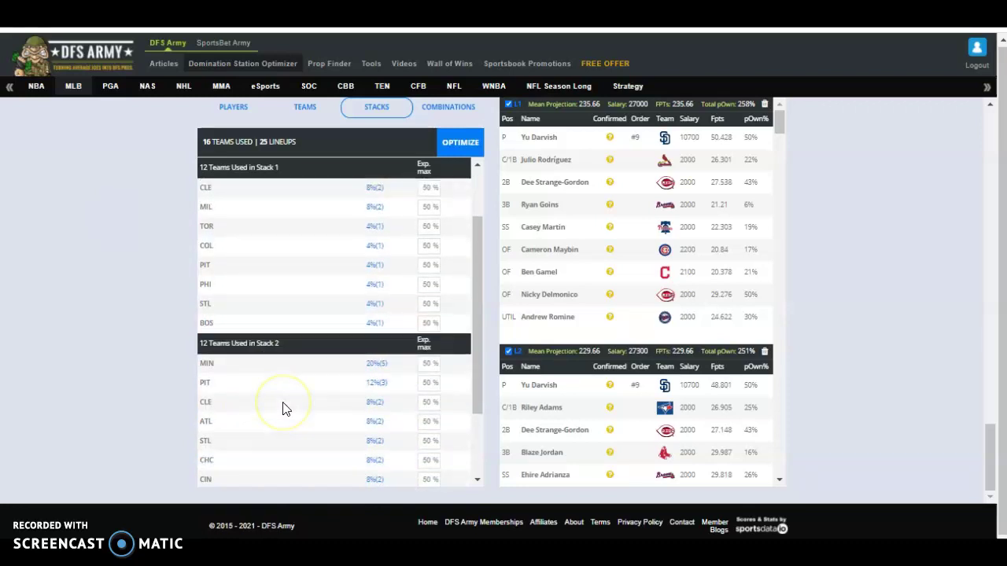
pyautogui.scroll(2, 285, 406)
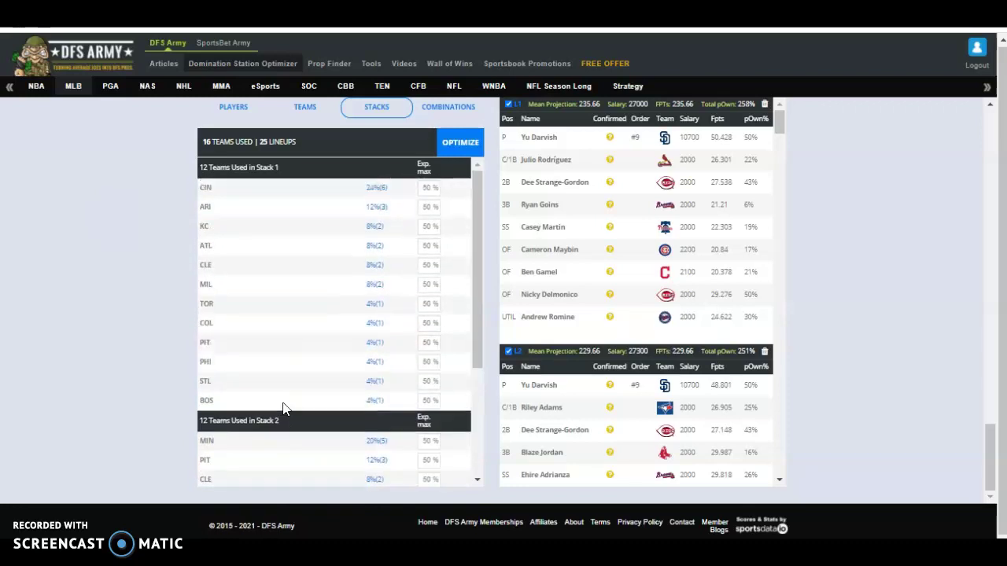
# - Review the team combination exposures, compare them with the hitter stack rules and examine the generated lineups
pyautogui.click(434, 105)
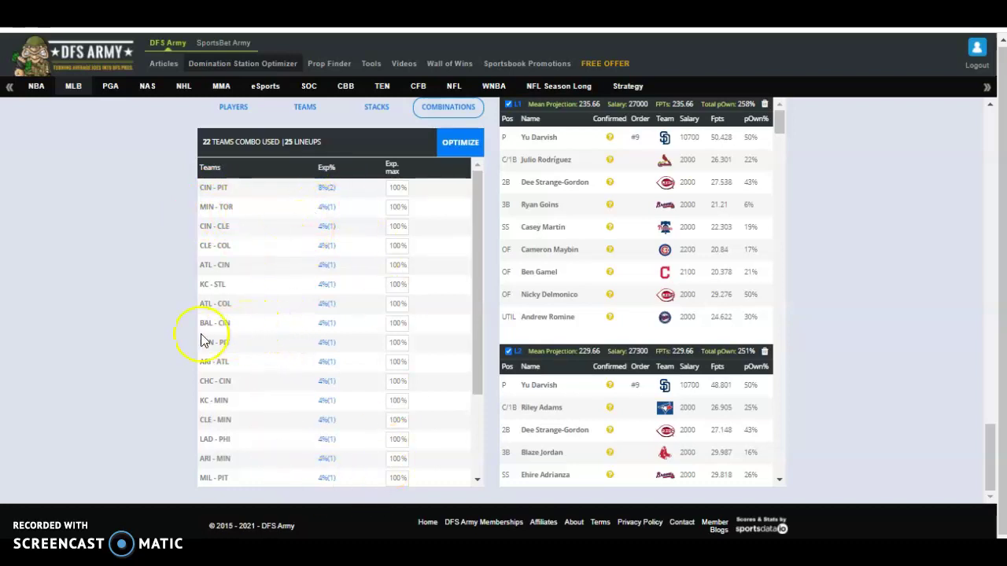
pyautogui.scroll(15, 186, 338)
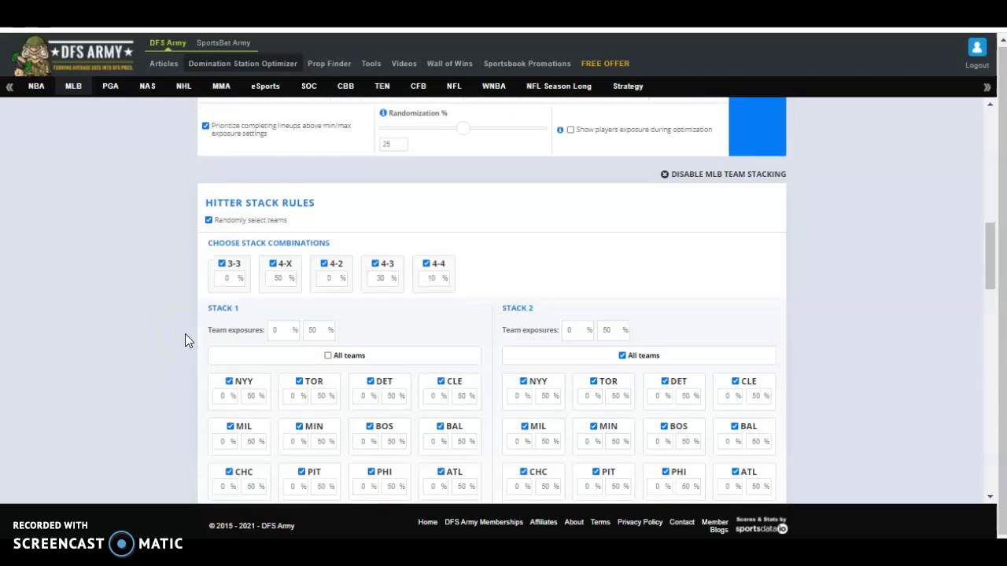
pyautogui.scroll(-2, 185, 336)
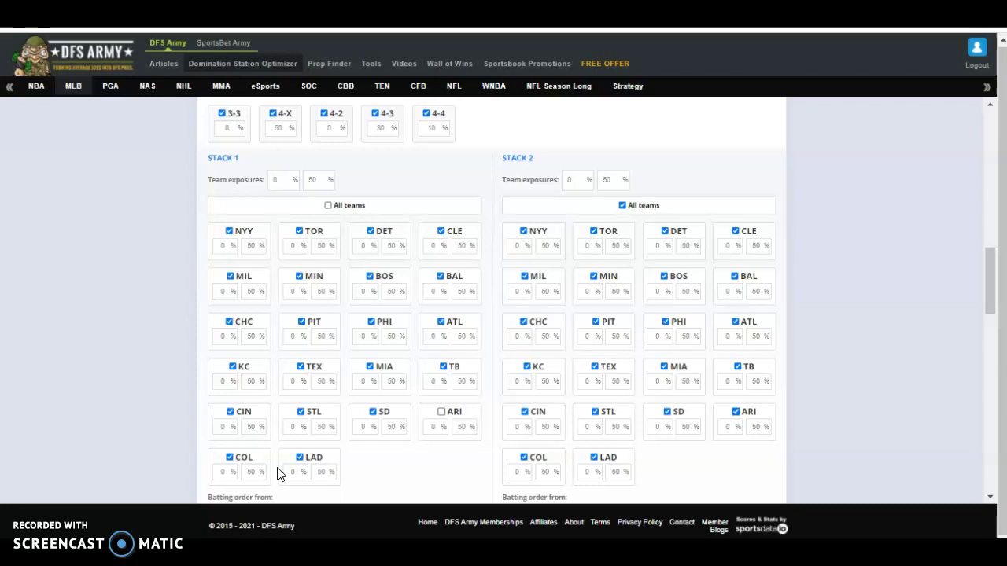
pyautogui.scroll(-10, 81, 402)
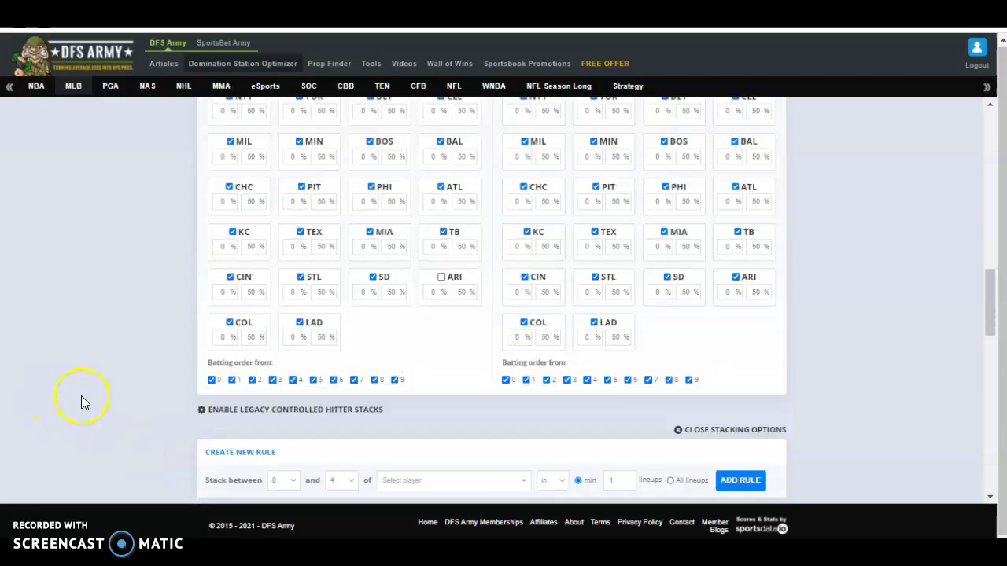
pyautogui.scroll(-4, 81, 401)
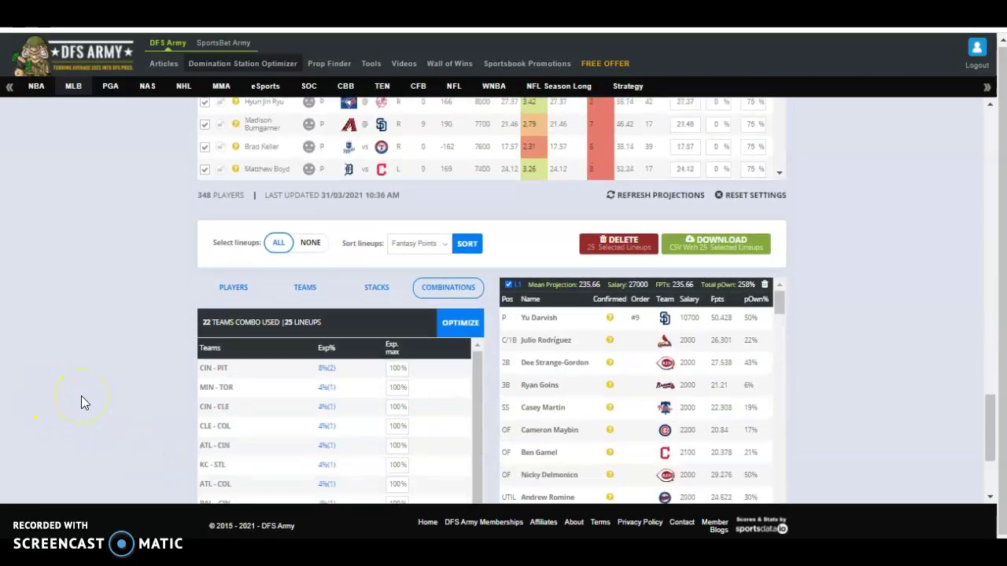
pyautogui.scroll(-5, 574, 389)
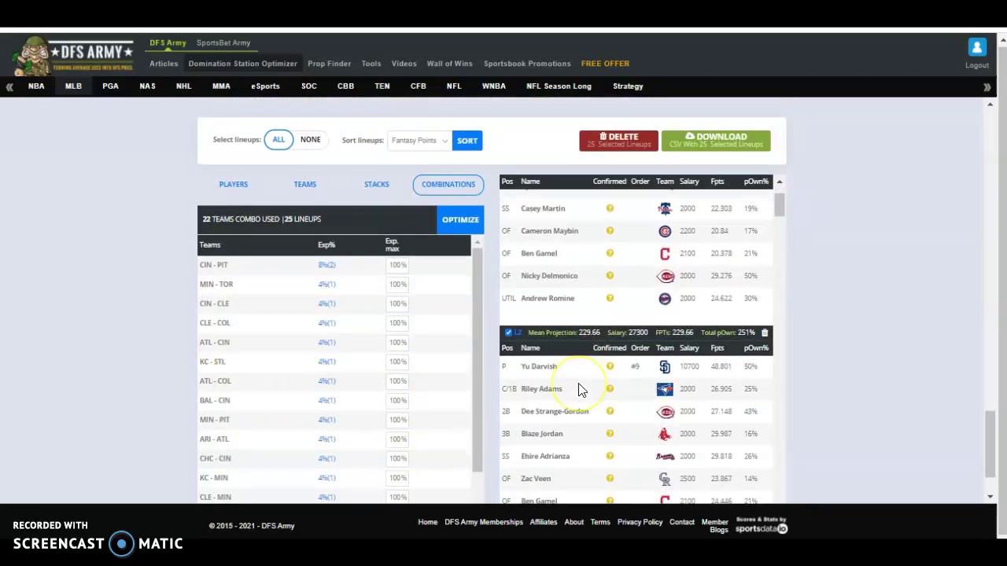
pyautogui.scroll(-1, 578, 390)
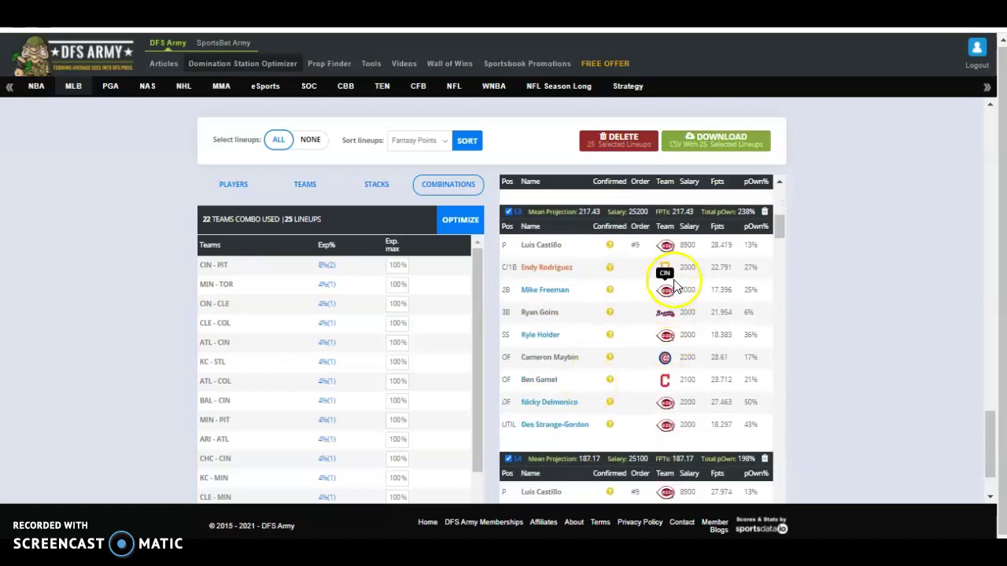